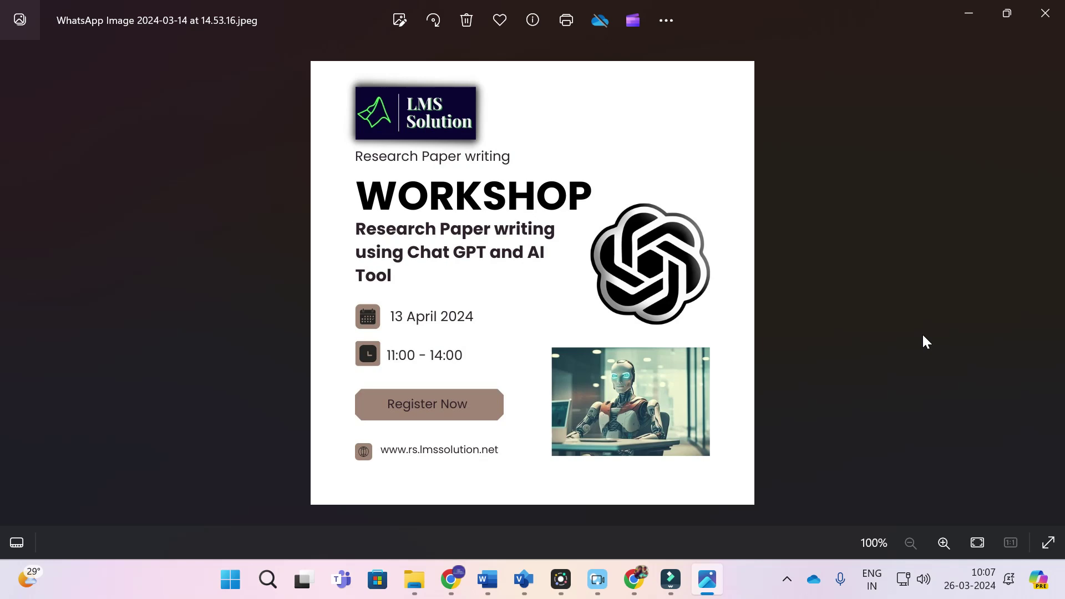
- Close the workshop image and show the Contents category of the writing templates on the Write Conch site
key(alt+F4)
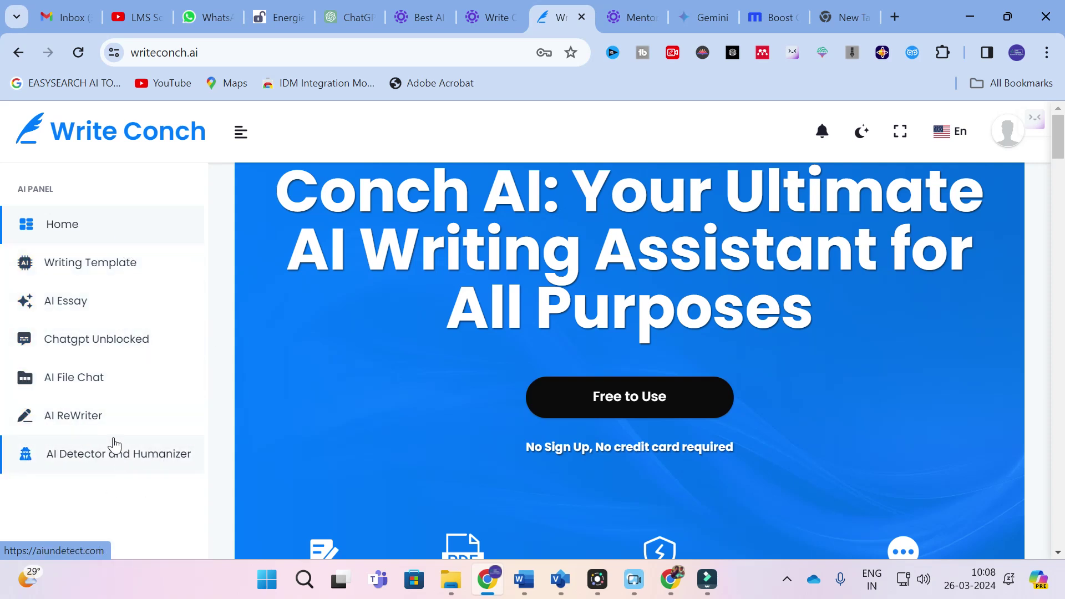
click(72, 275)
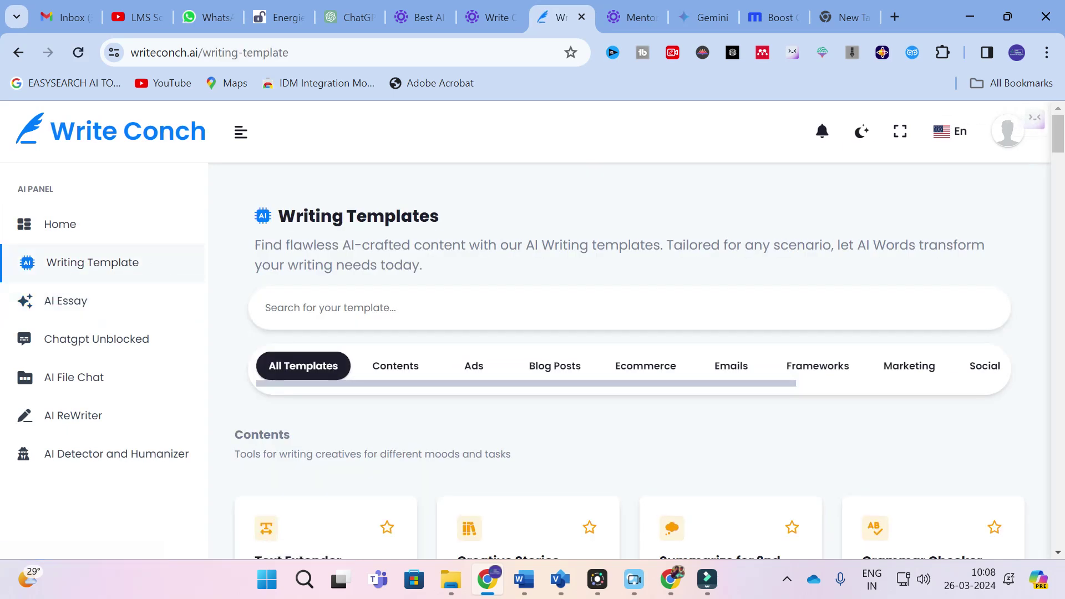
scroll(435, 292, down, 1)
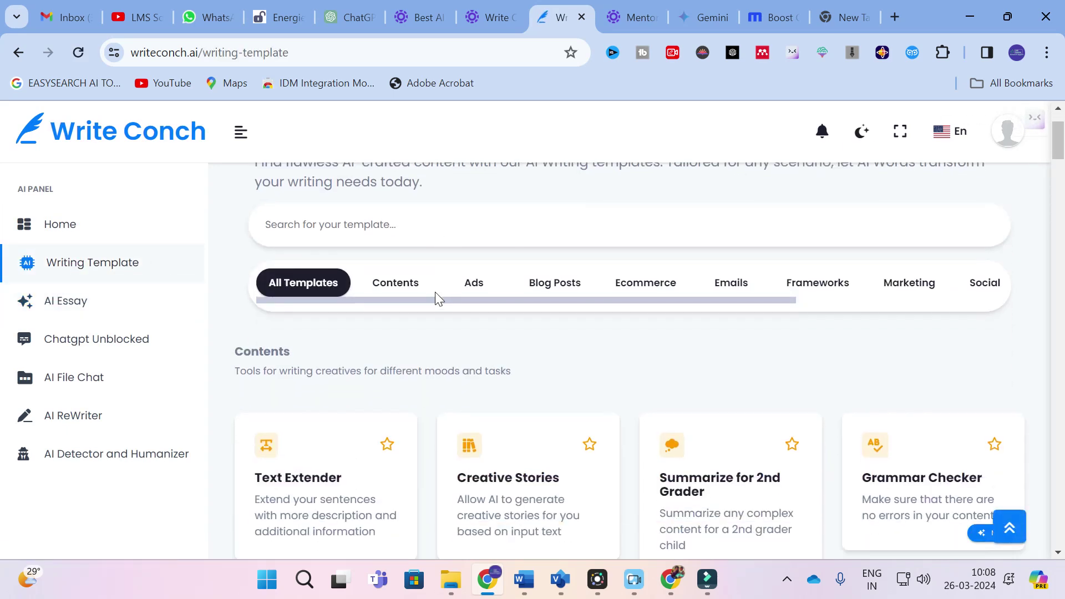
scroll(435, 291, up, 1)
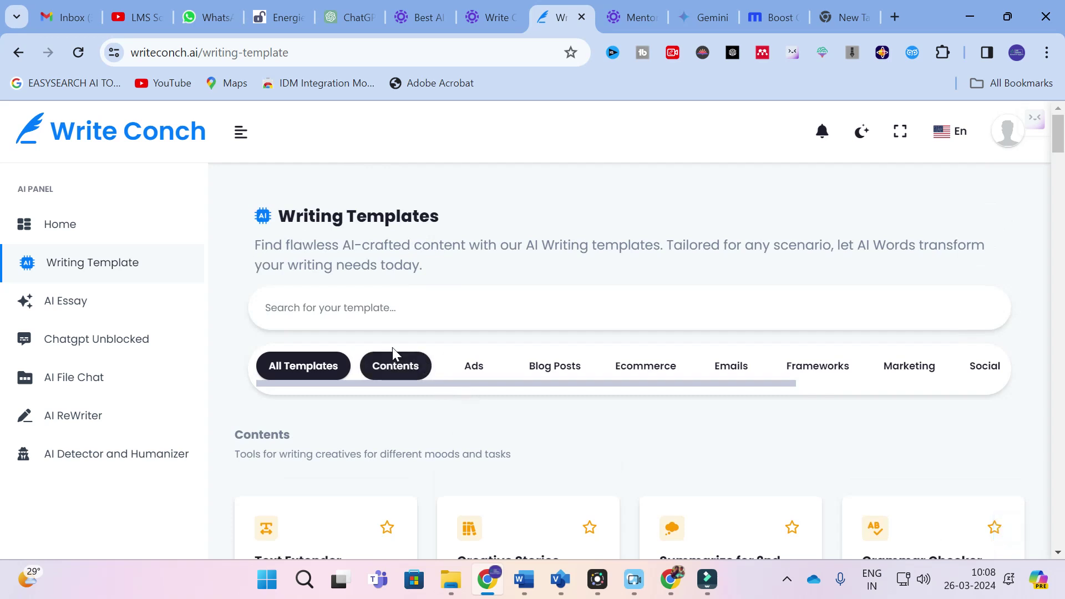
click(401, 370)
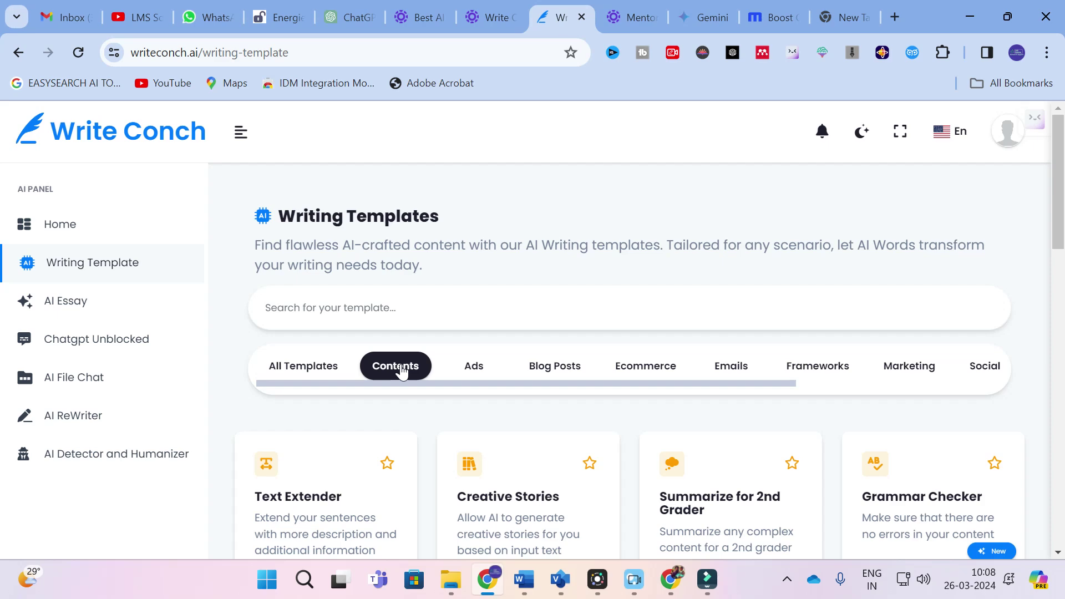
- Look through the Contents templates and open the Academic Essay template
scroll(403, 371, down, 3)
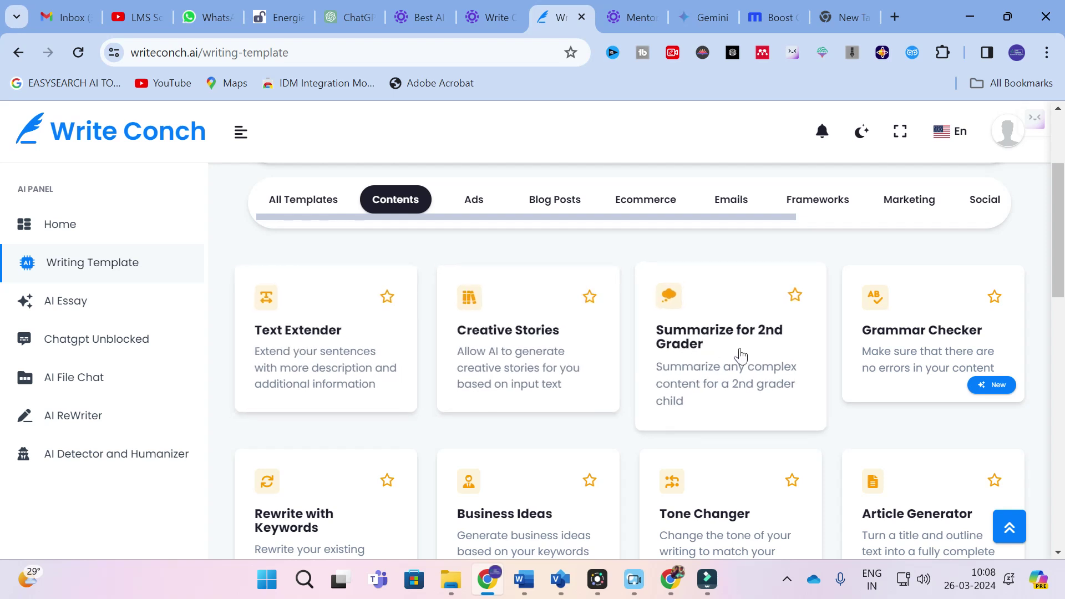
scroll(481, 366, down, 3)
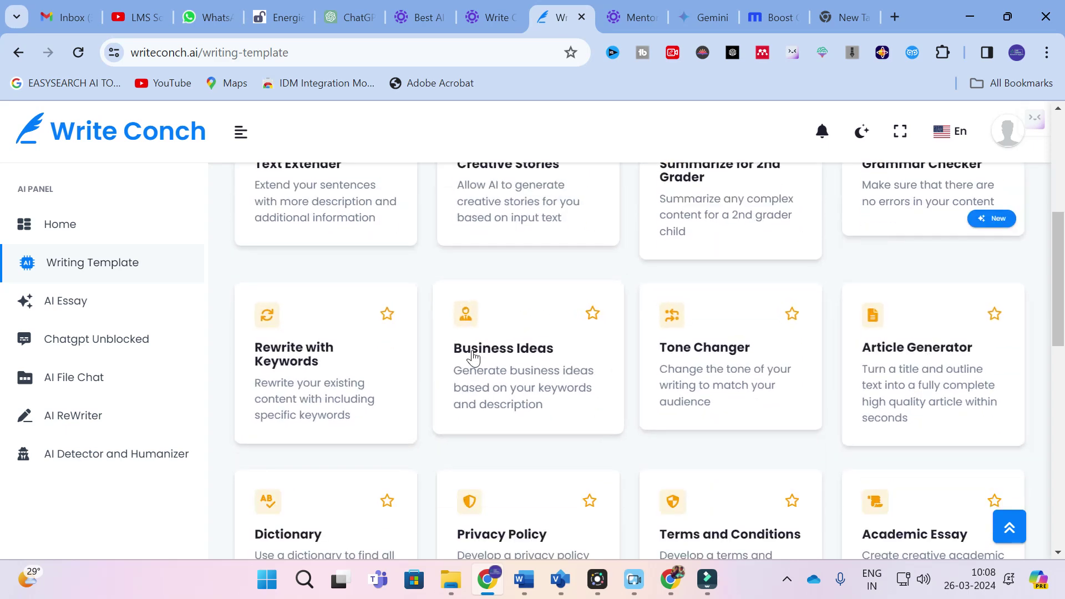
scroll(473, 358, down, 3)
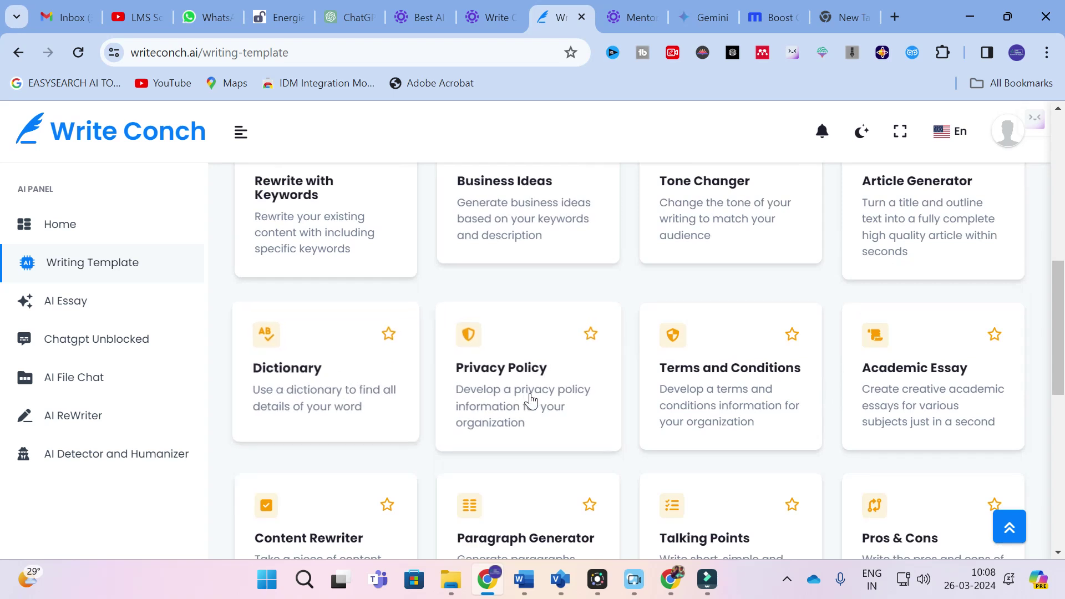
scroll(701, 382, down, 2)
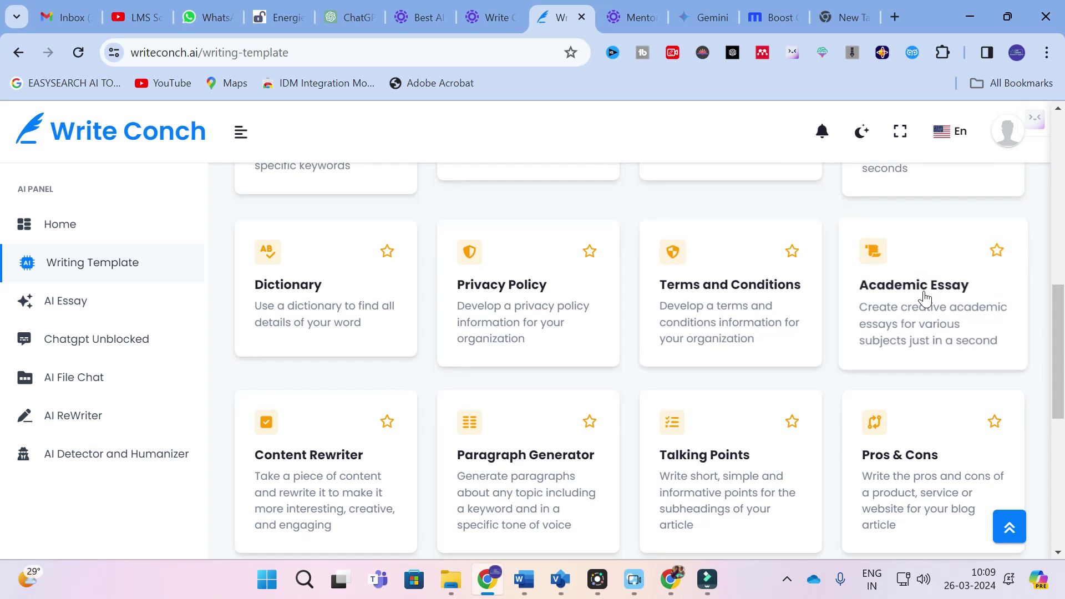
scroll(255, 362, down, 2)
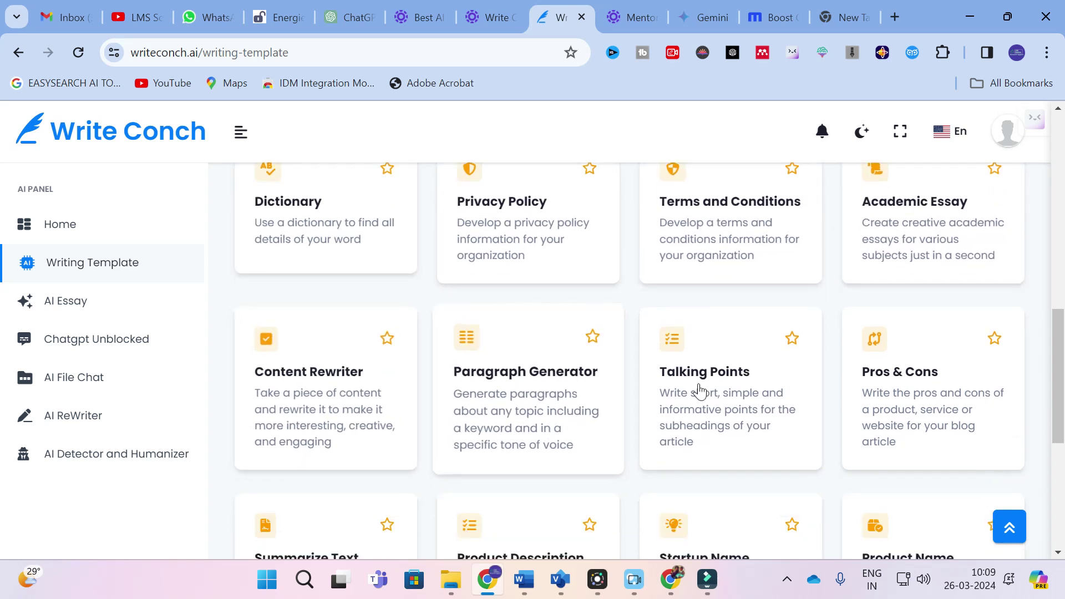
scroll(331, 416, down, 3)
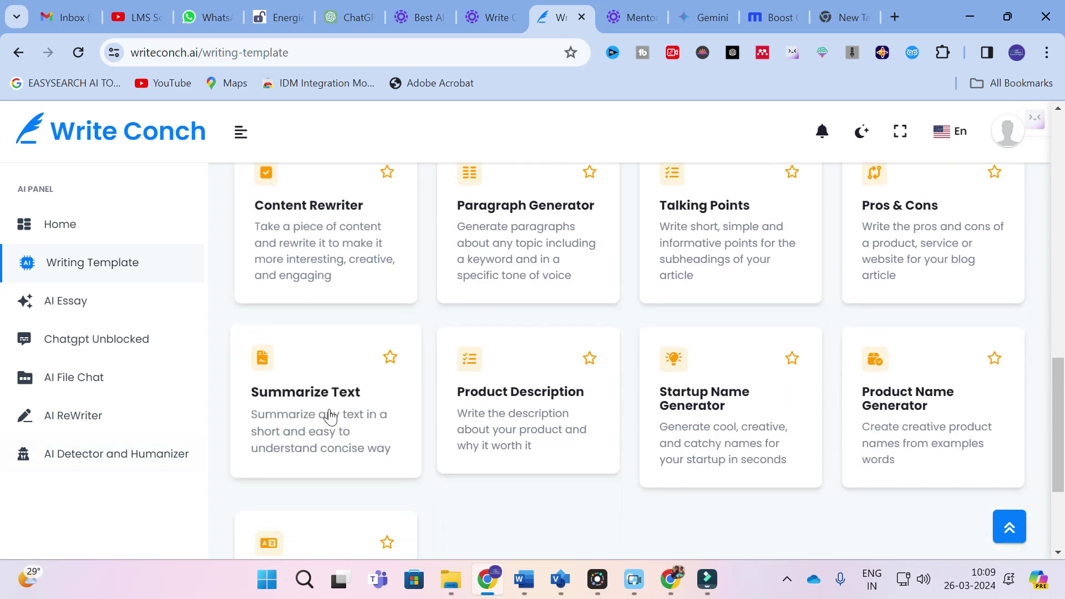
scroll(529, 399, down, 3)
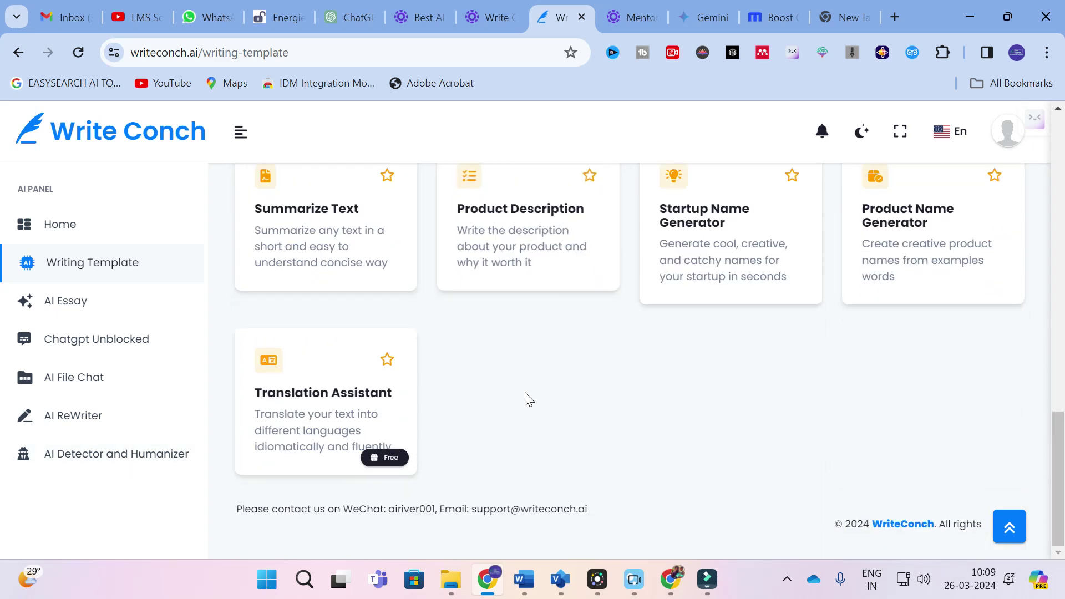
scroll(328, 407, up, 10)
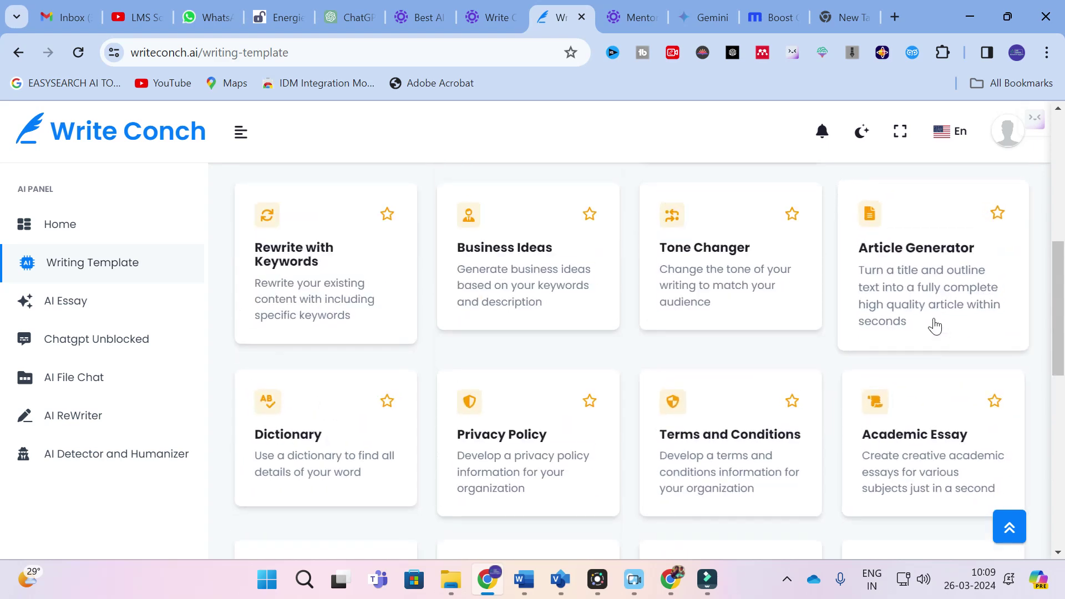
scroll(936, 327, down, 2)
click(883, 354)
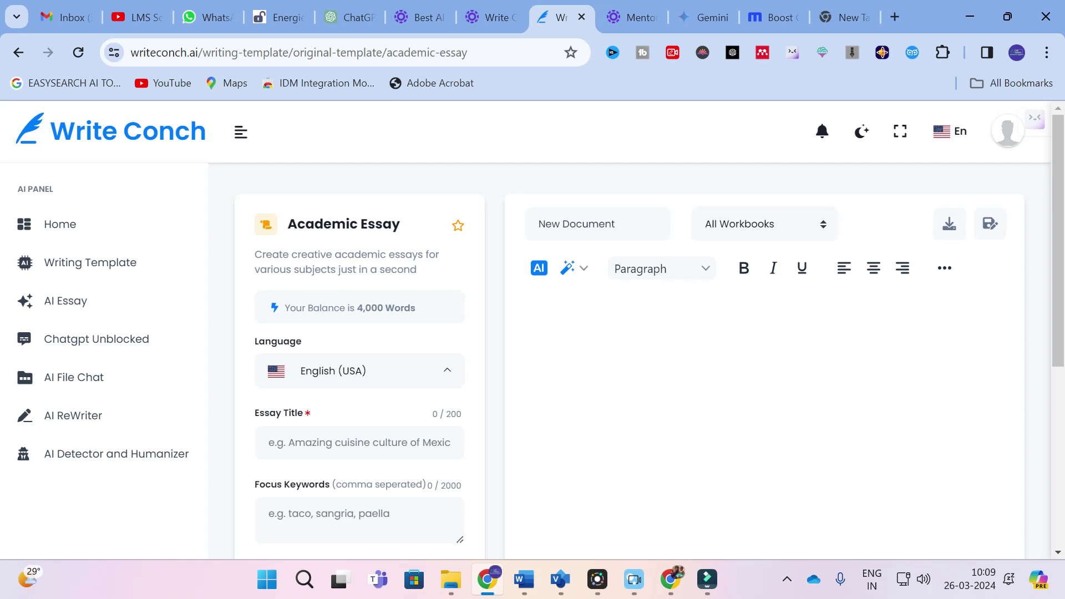
- Enter "mppt algorithms for wind energy conversion system" as the essay title
scroll(375, 309, down, 2)
click(327, 363)
click(329, 362)
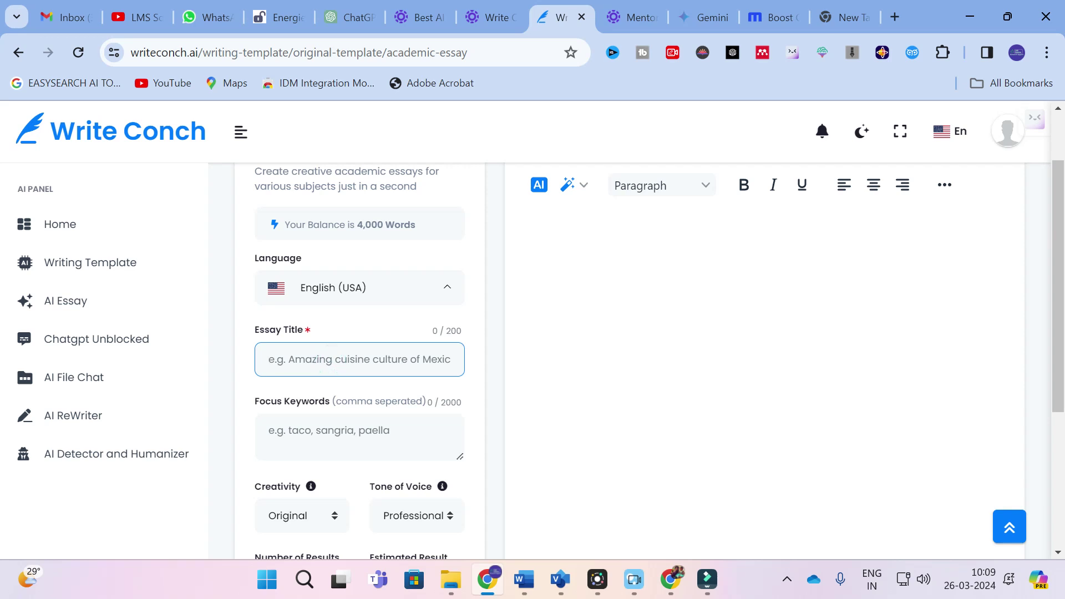
text(mppt )
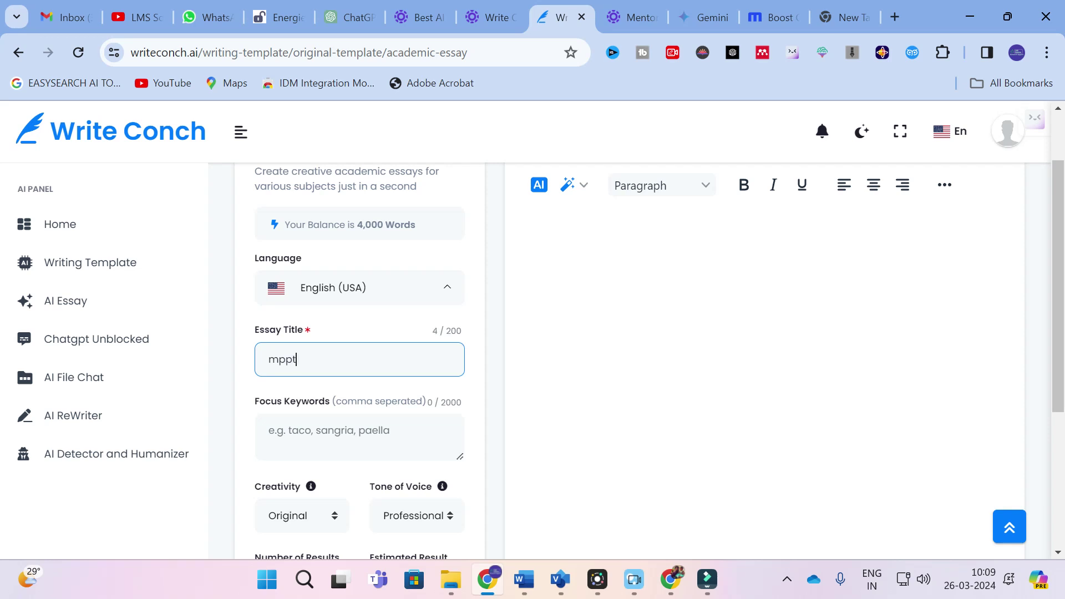
text(algorithms)
text( for )
text(wind ener)
text(gy conversi)
text(on system)
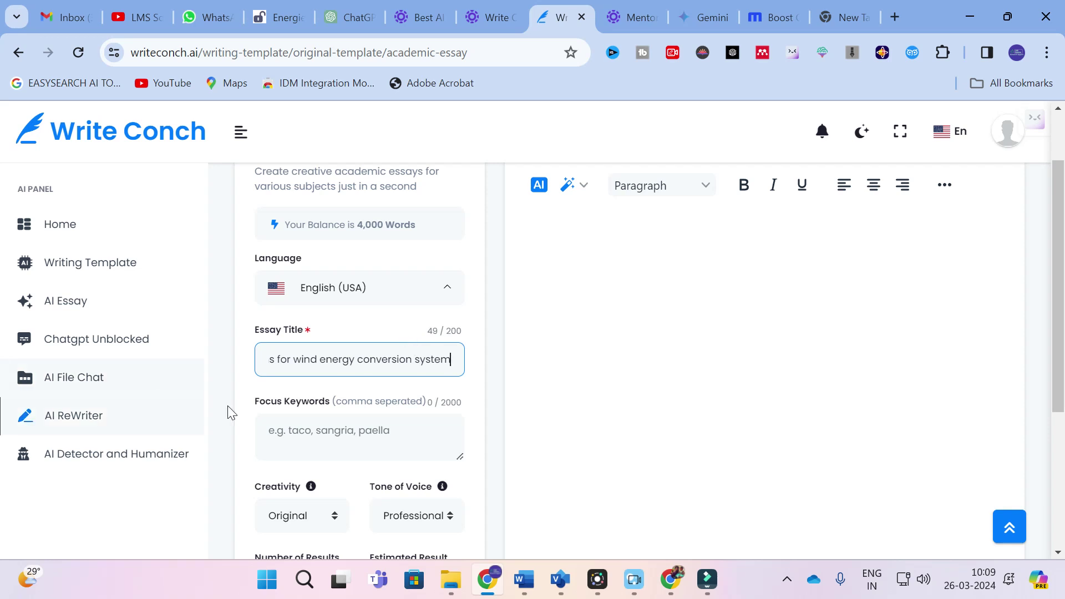
- Enter "wind energy,mppt algorithm" as the essay's focus keywords
scroll(311, 378, down, 1)
click(312, 354)
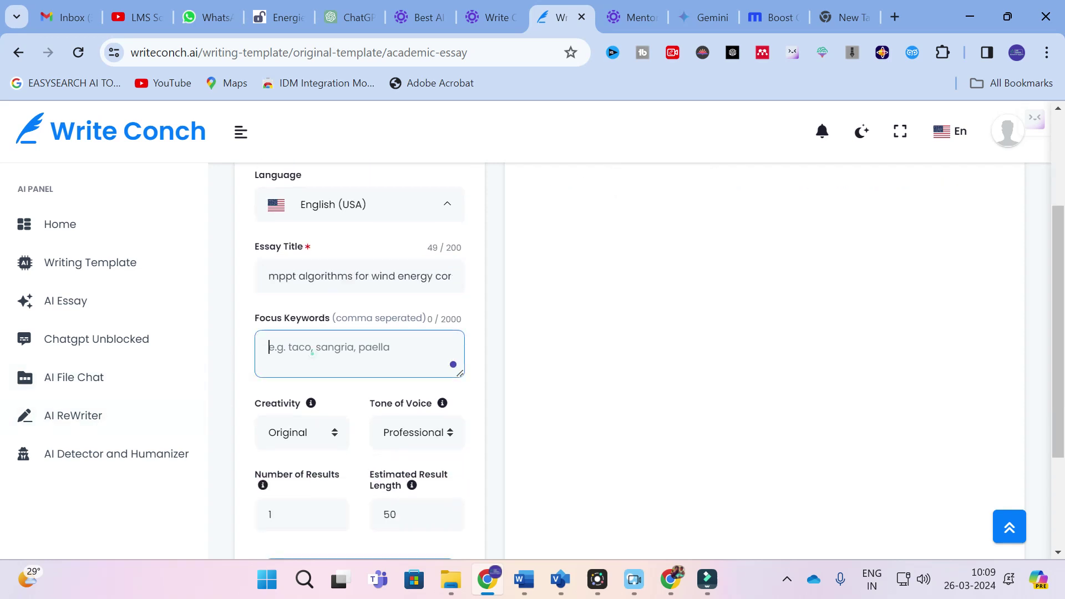
text(wind energy,mppt al;)
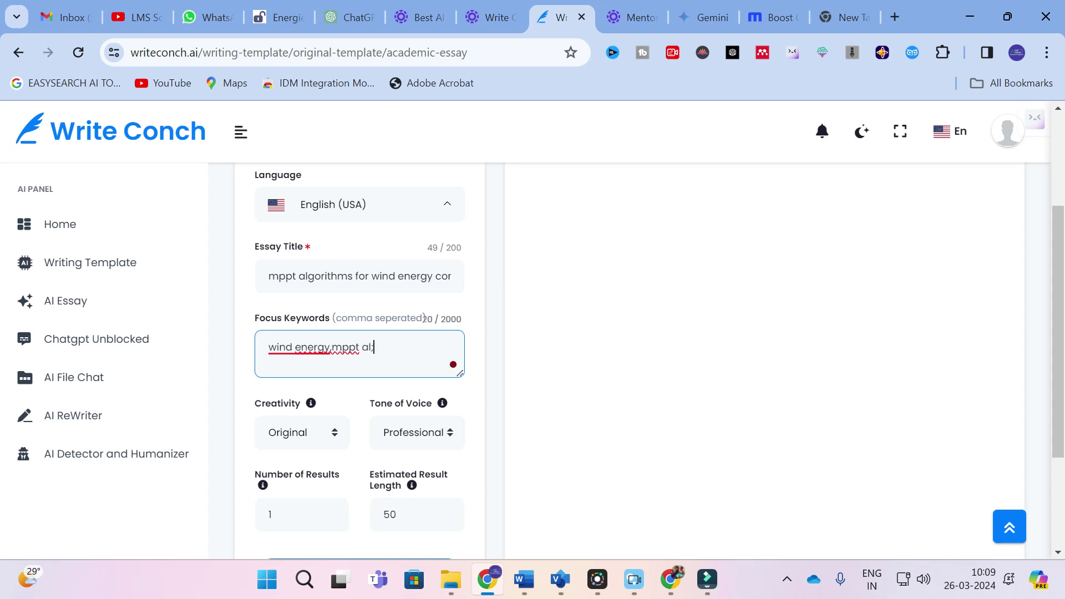
key(BackSpace)
text(gorithm)
- Set the essay's creativity to Original and its tone of voice to Professional
scroll(248, 350, down, 1)
scroll(266, 344, down, 2)
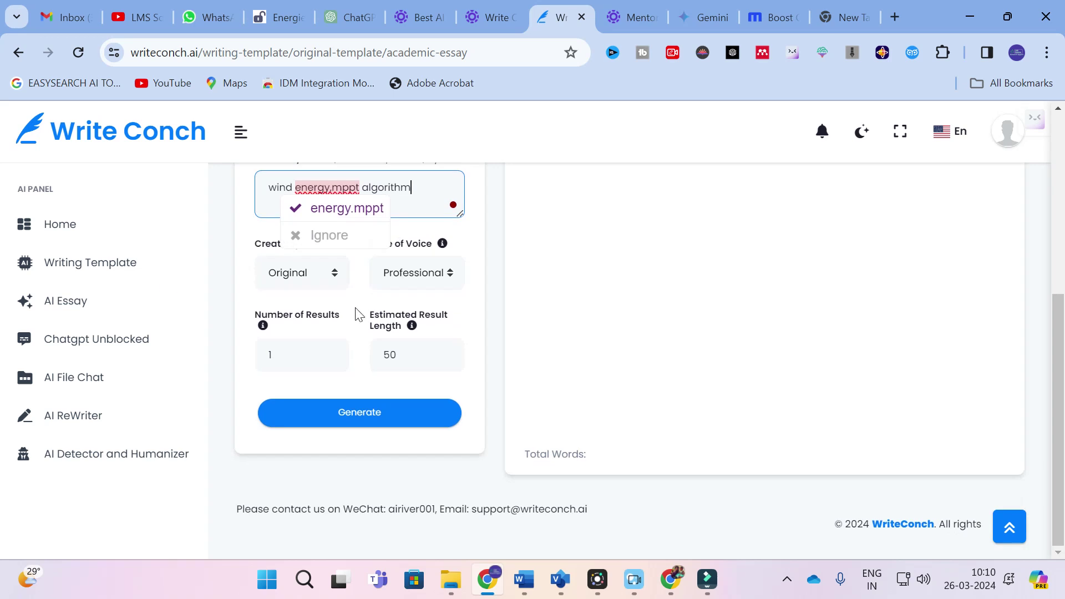
scroll(247, 309, up, 3)
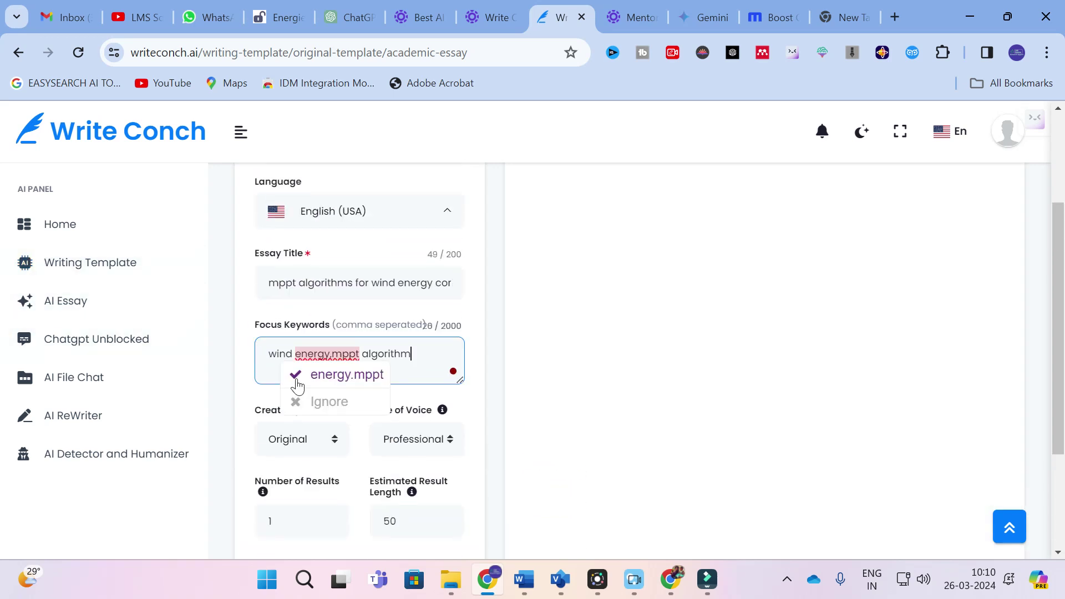
click(309, 443)
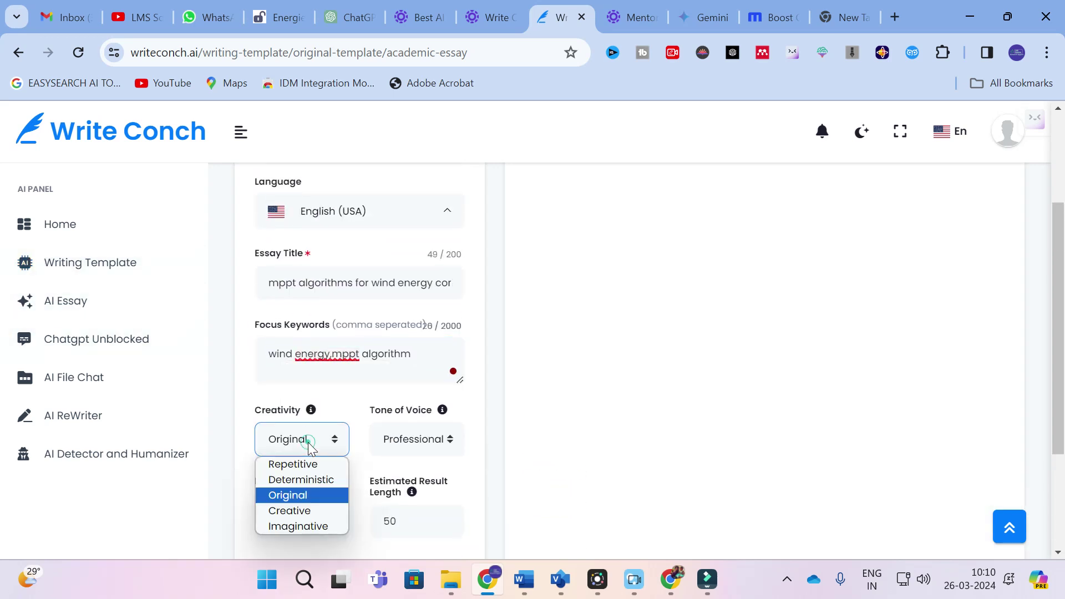
click(305, 499)
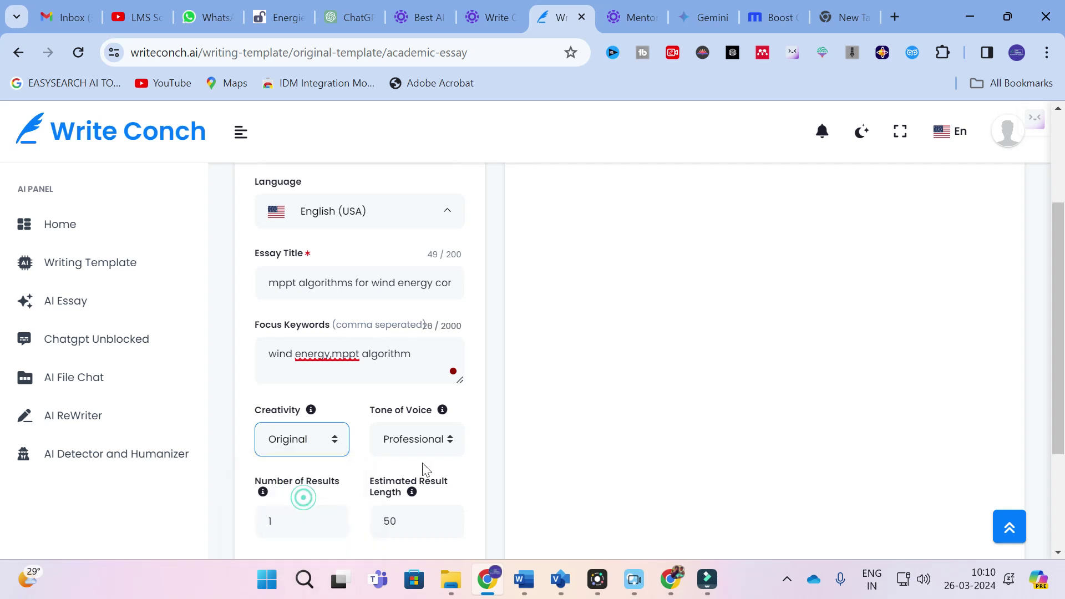
click(447, 443)
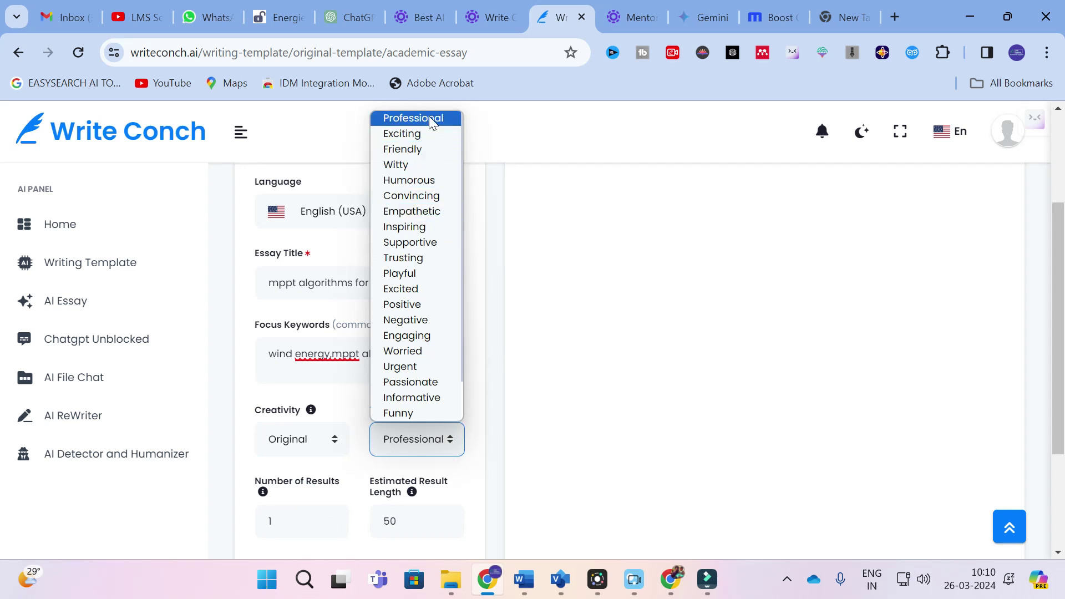
click(411, 444)
scroll(409, 449, down, 3)
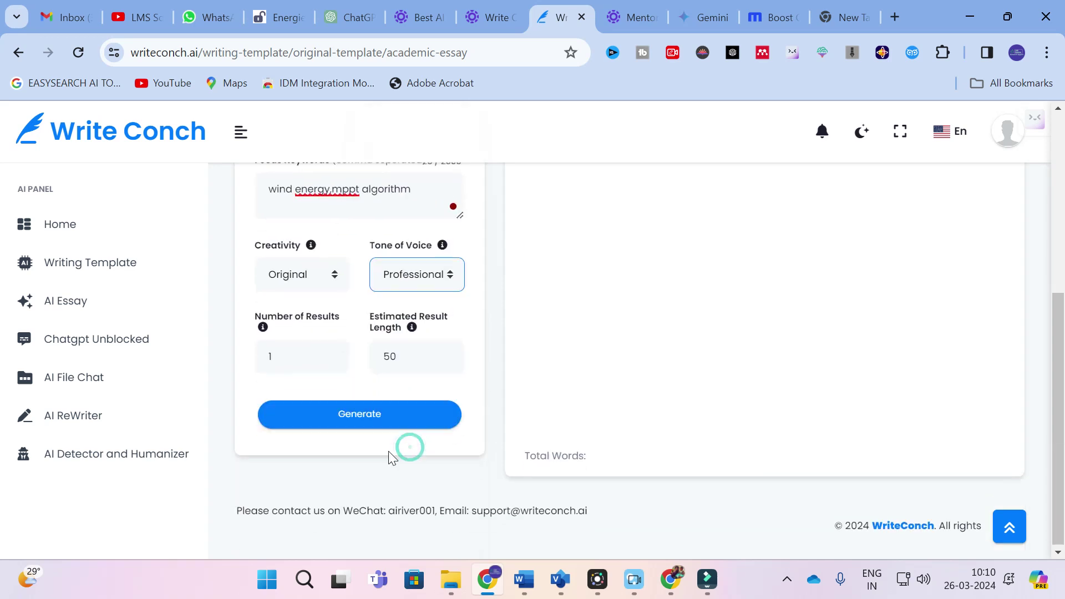
- Try to generate the essay with an estimated result length of 200
click(271, 355)
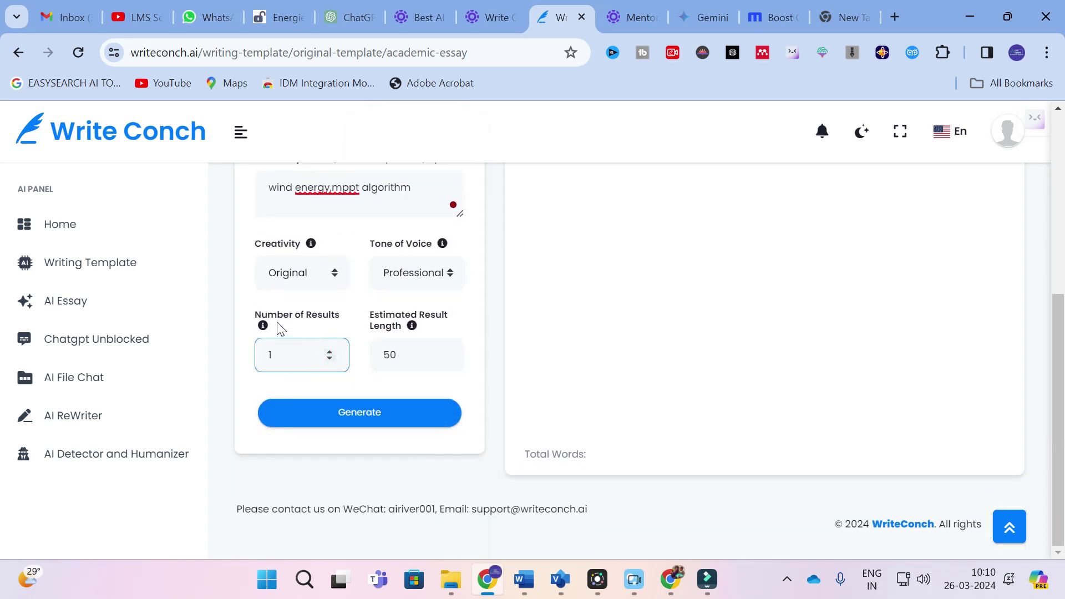
key(Tab)
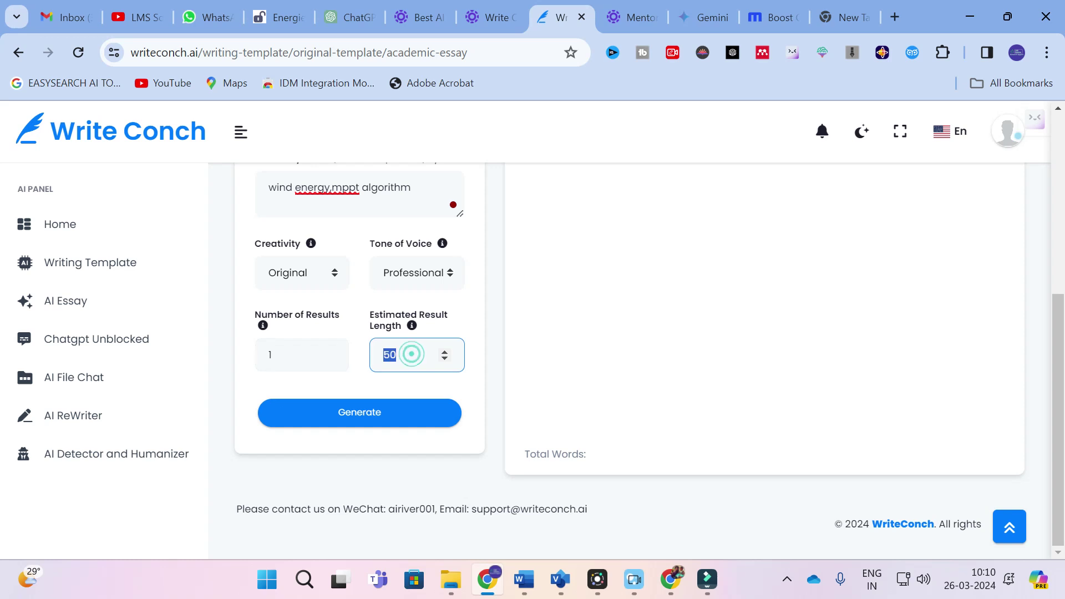
text(200)
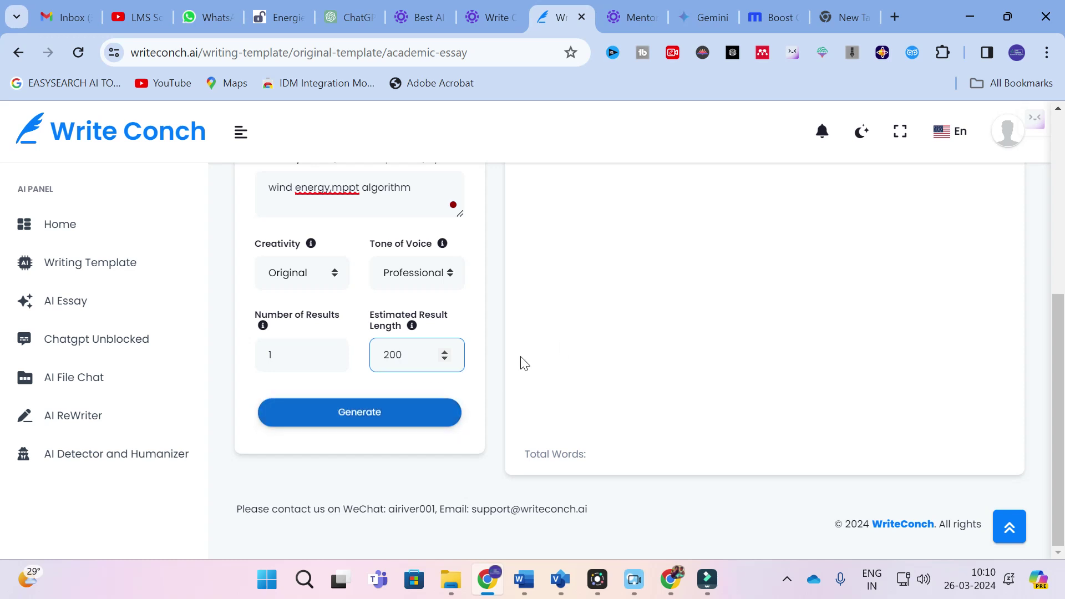
click(345, 415)
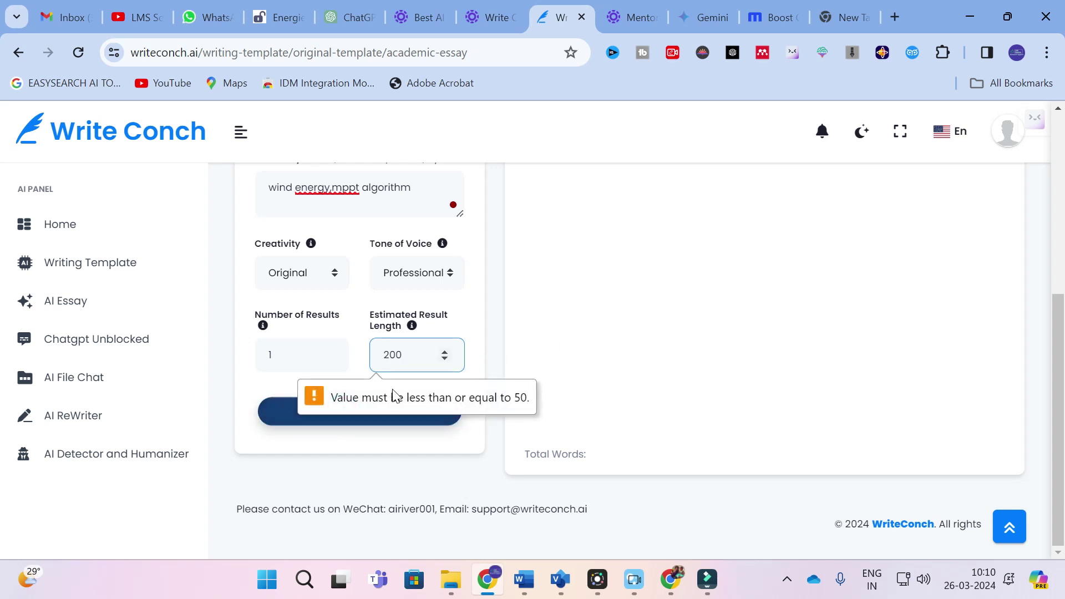
- Set the estimated result length to 50 and generate the academic essay
double_click(408, 351)
text(50)
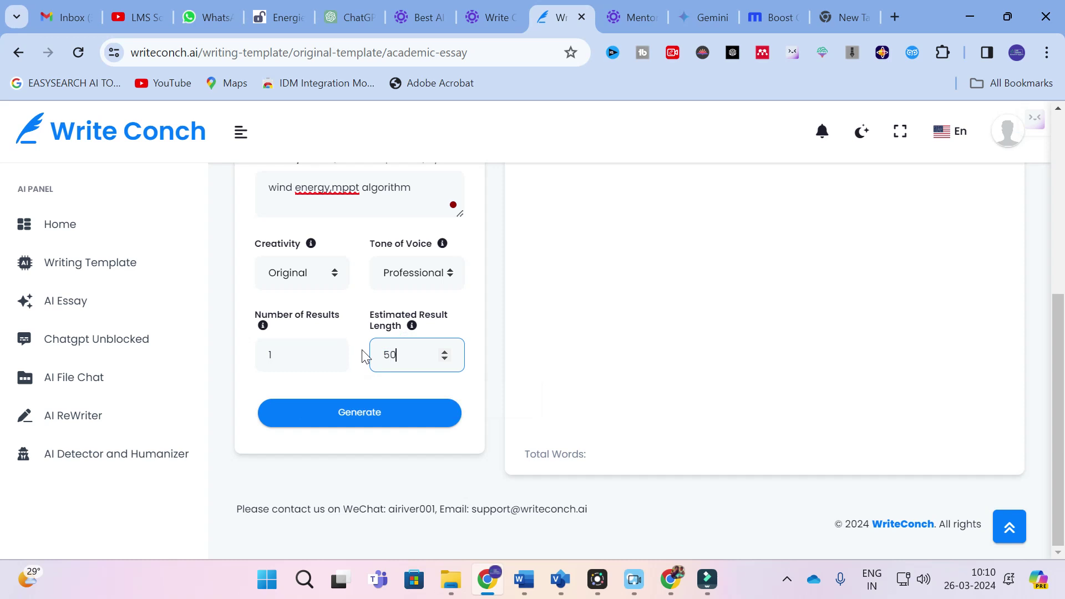
click(377, 421)
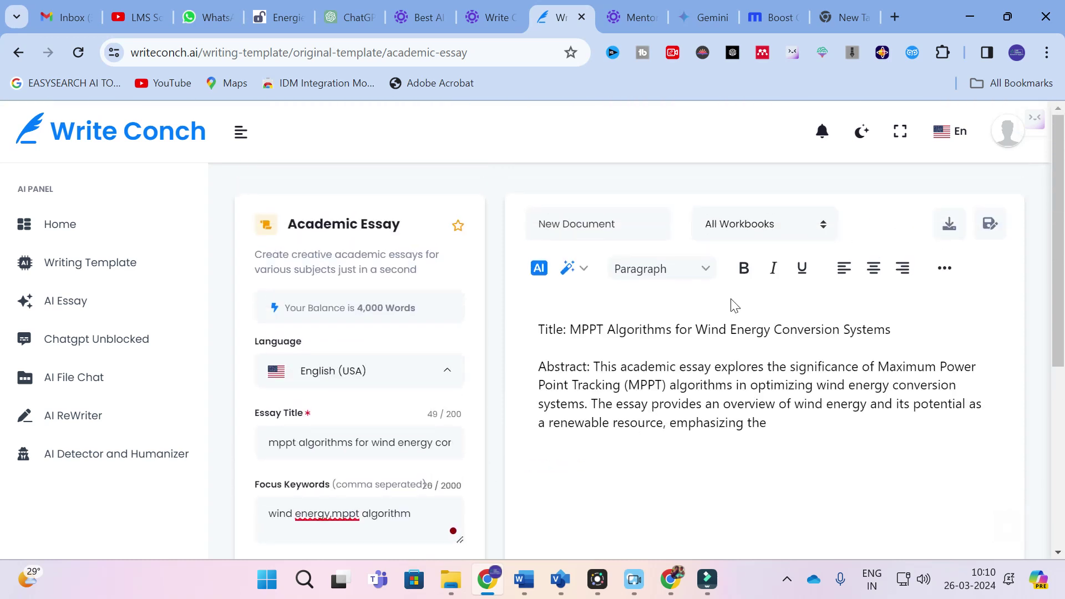
- Read through the generated essay text and compare it with the title and keywords entered in the form
scroll(734, 305, down, 3)
scroll(660, 361, up, 2)
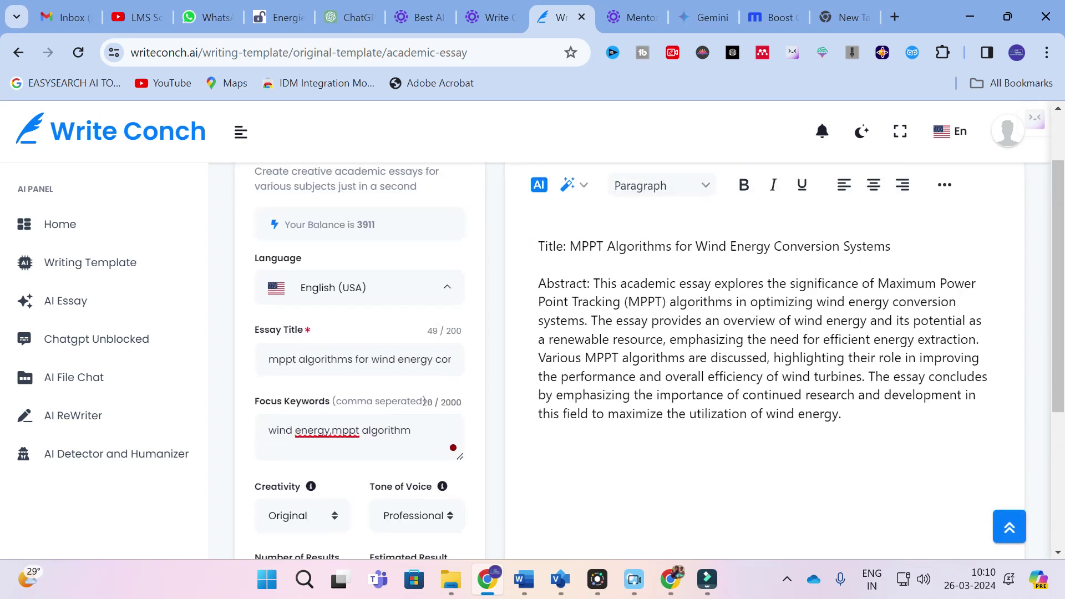
scroll(627, 333, up, 2)
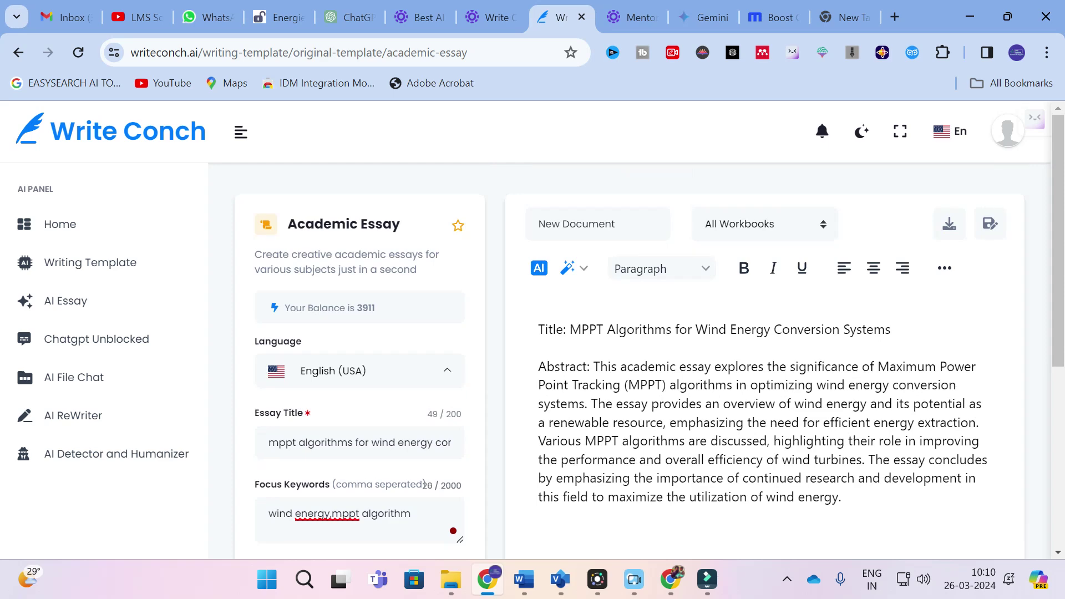
scroll(620, 354, down, 5)
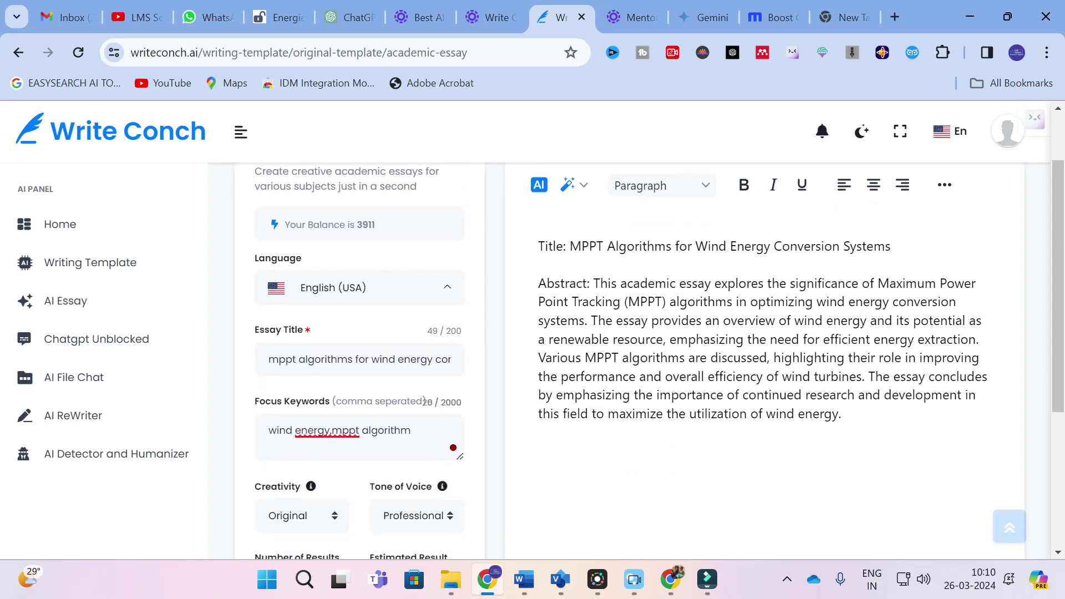
scroll(620, 353, up, 2)
scroll(620, 354, up, 3)
scroll(620, 354, down, 3)
scroll(620, 354, up, 3)
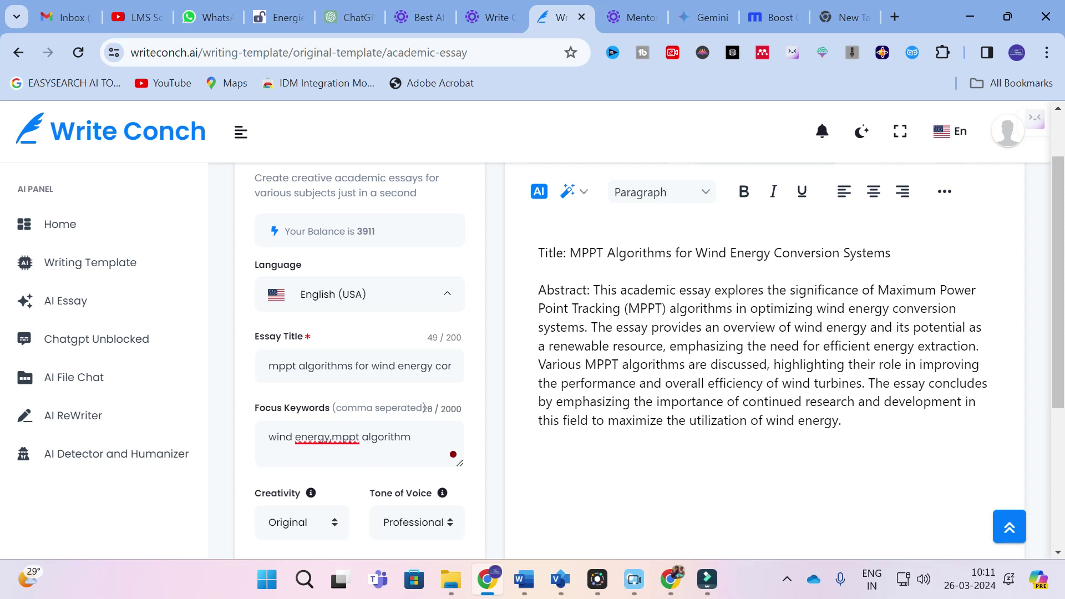
- Return to the writing templates and browse the Ads, Blog Posts, Ecommerce, Emails, Frameworks, Marketing and Social categories
click(17, 54)
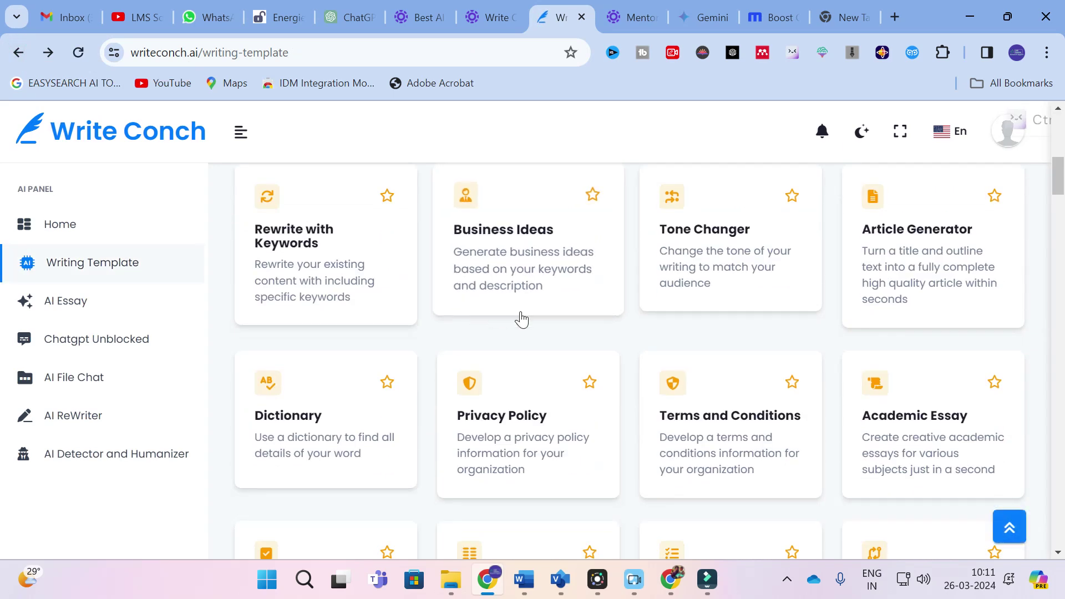
scroll(790, 277, up, 5)
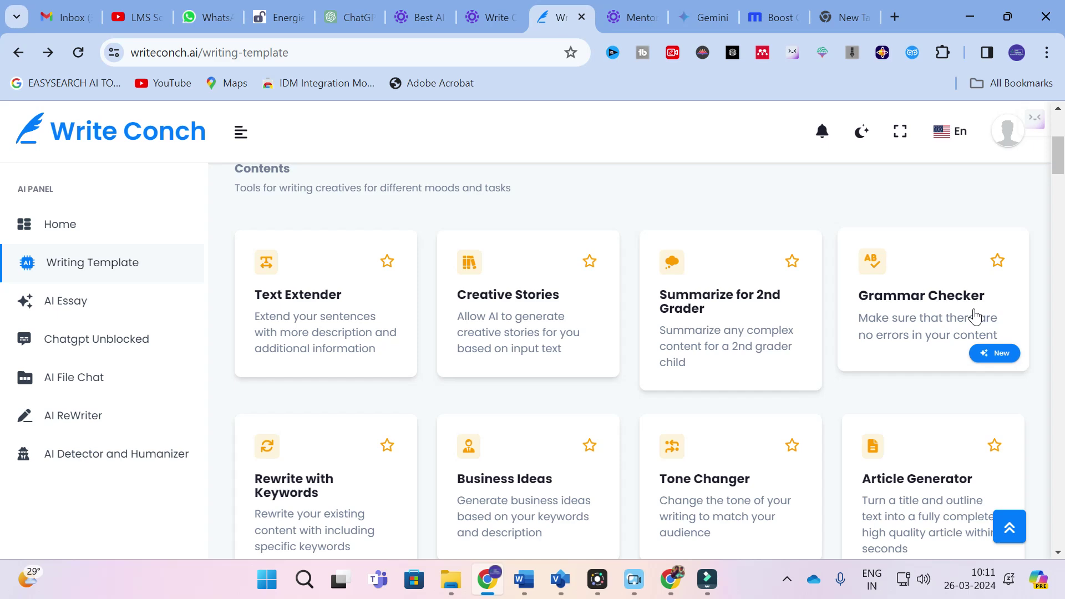
scroll(550, 328, up, 5)
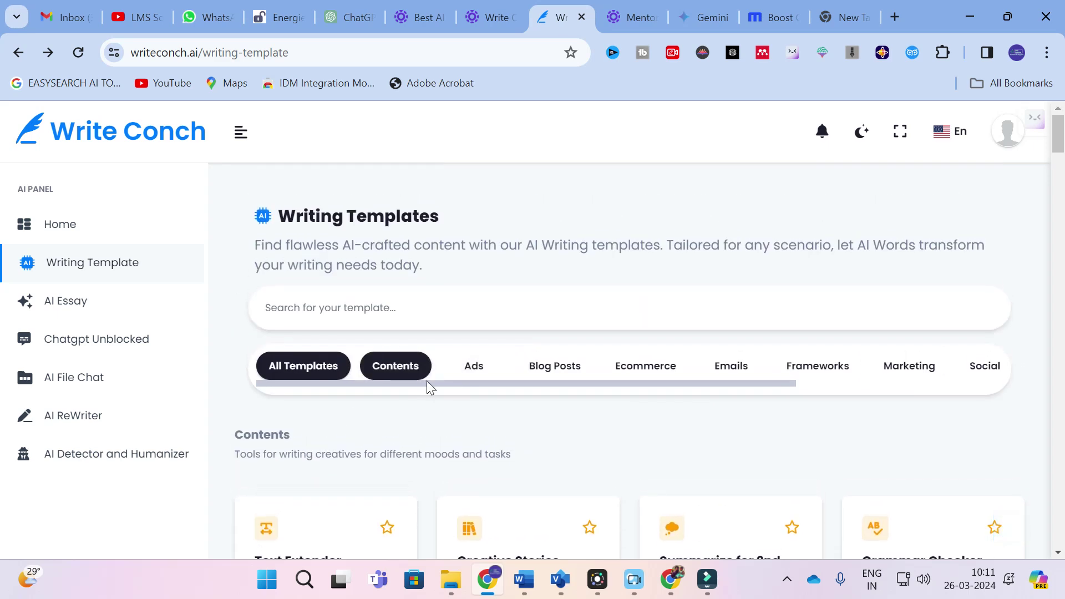
click(477, 369)
click(563, 371)
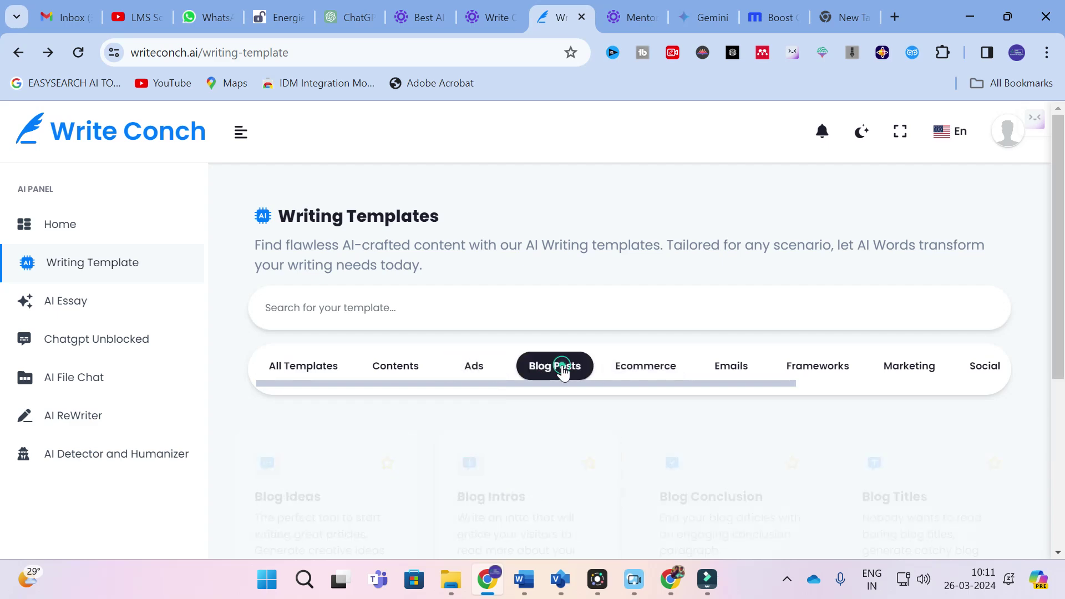
click(638, 371)
click(751, 373)
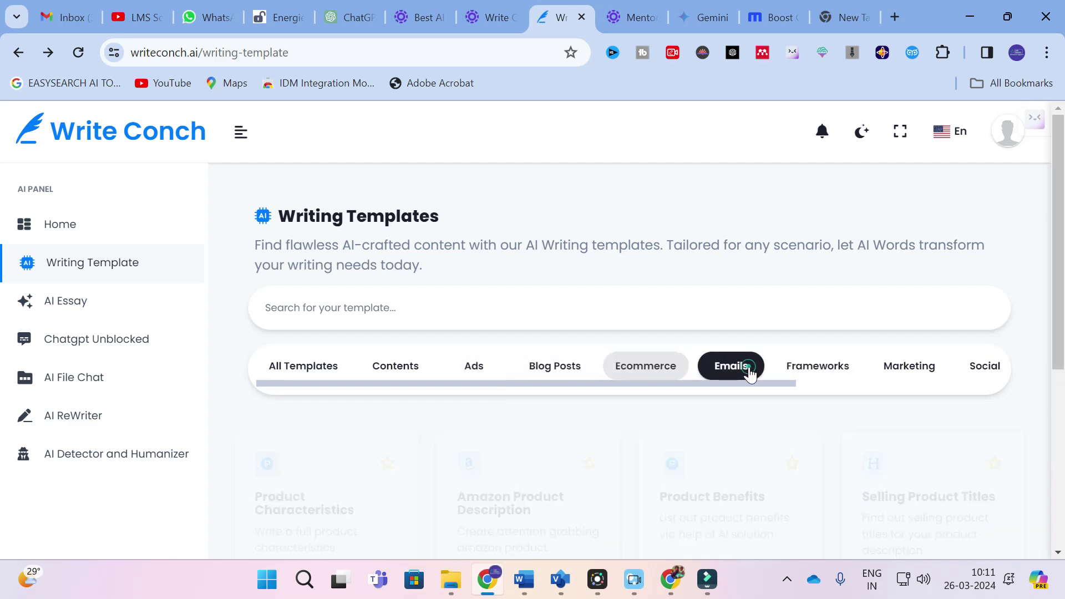
click(815, 371)
click(894, 368)
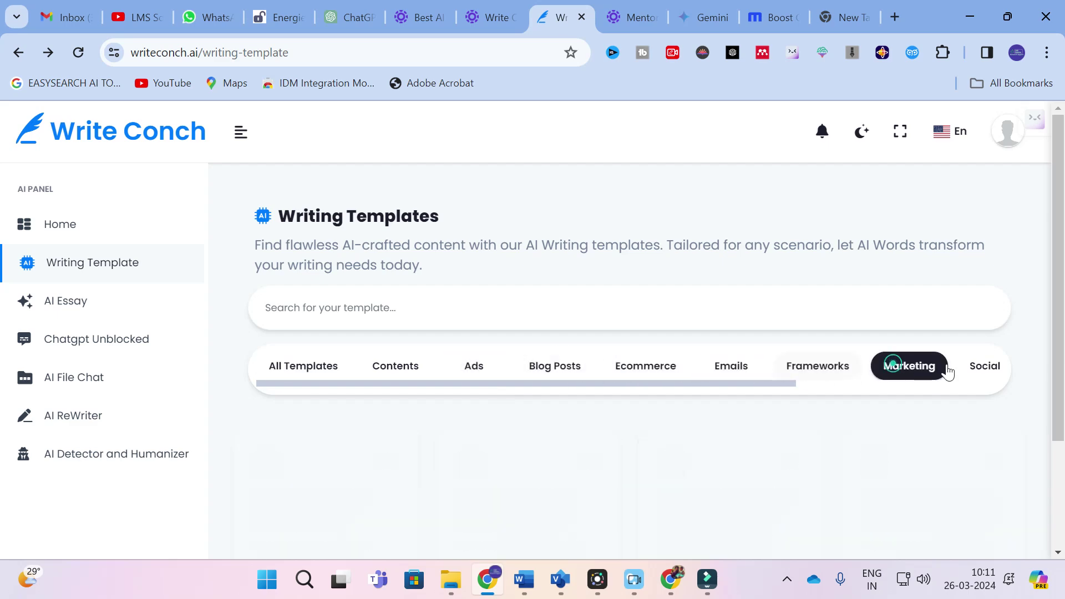
click(983, 366)
scroll(580, 418, down, 8)
scroll(580, 418, up, 8)
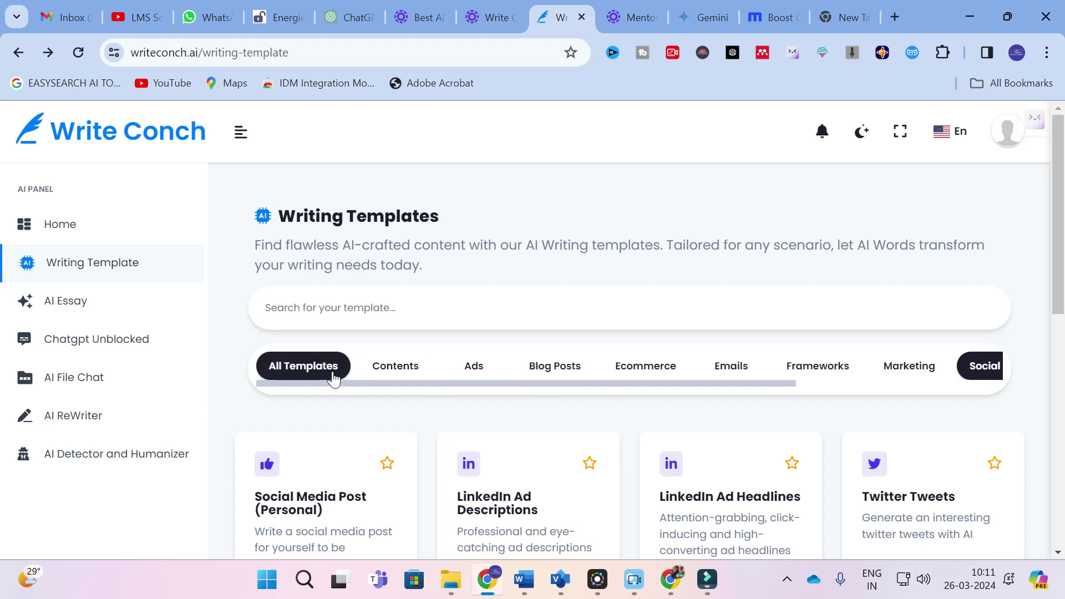
- Open the AI Essay tool and enter "machine learning algorithm for mppt" as the essay topic
click(78, 304)
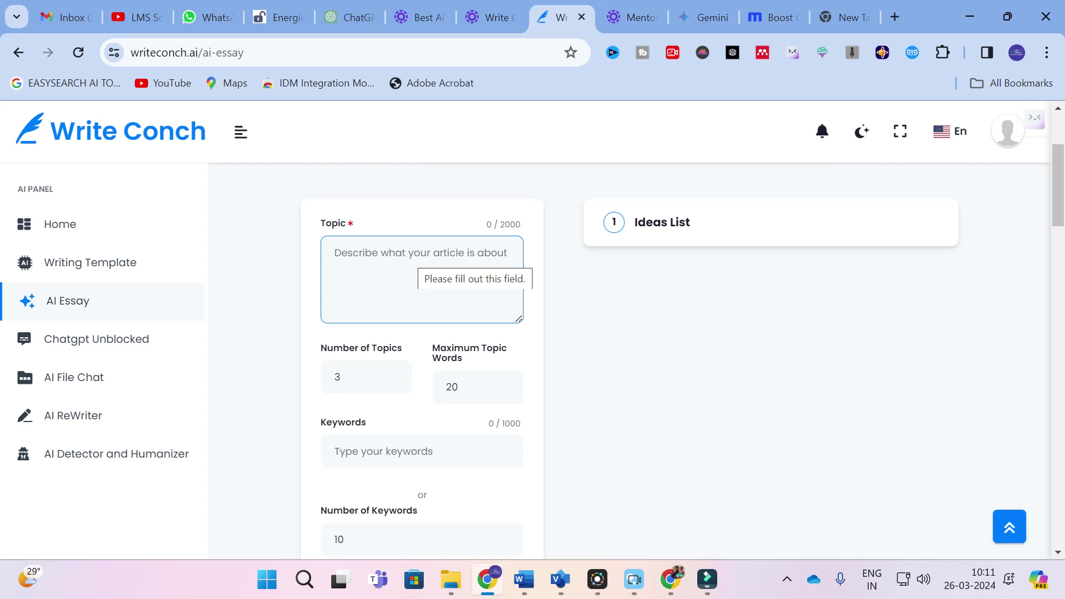
click(409, 254)
text(machine learniong)
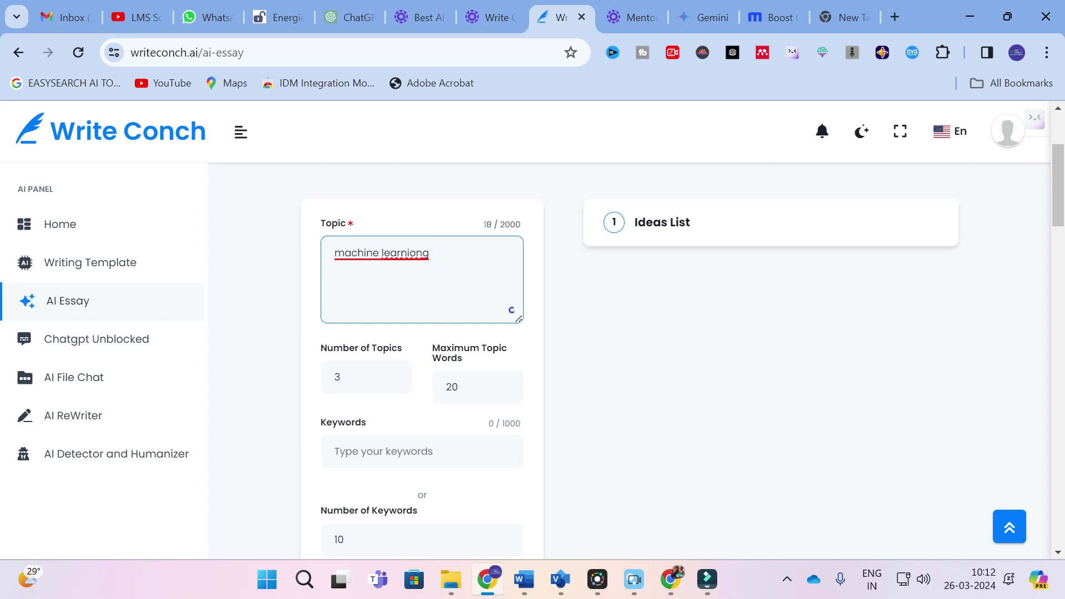
key(BackSpace)
key(BackSpace)
key(BackSpace)
key(BackSpace)
text(ng algortihm)
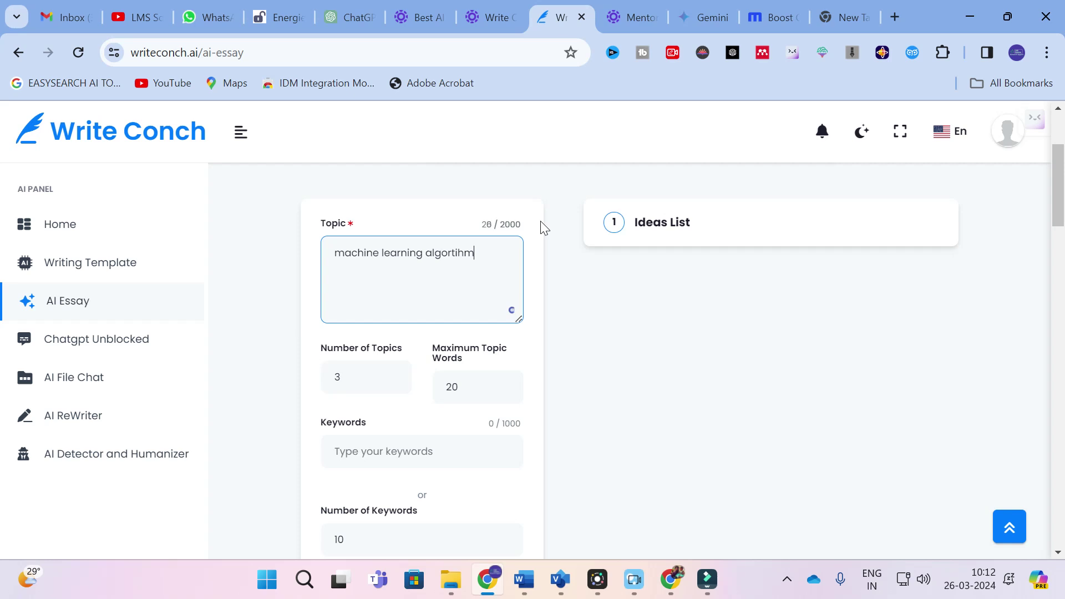
text( for mppt)
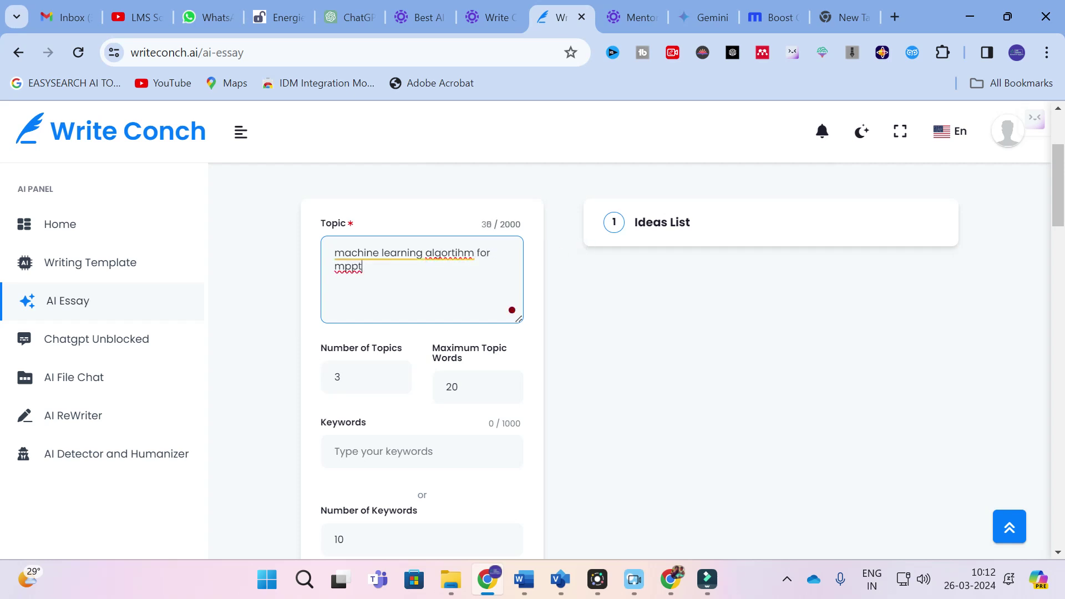
click(458, 252)
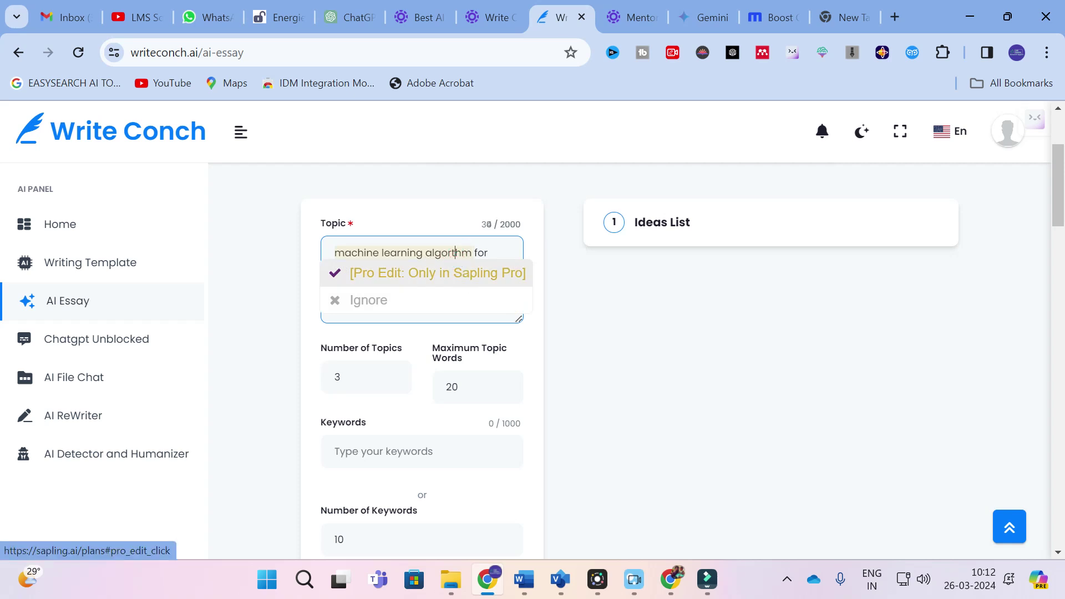
key(BackSpace)
key(BackSpace)
text(ith)
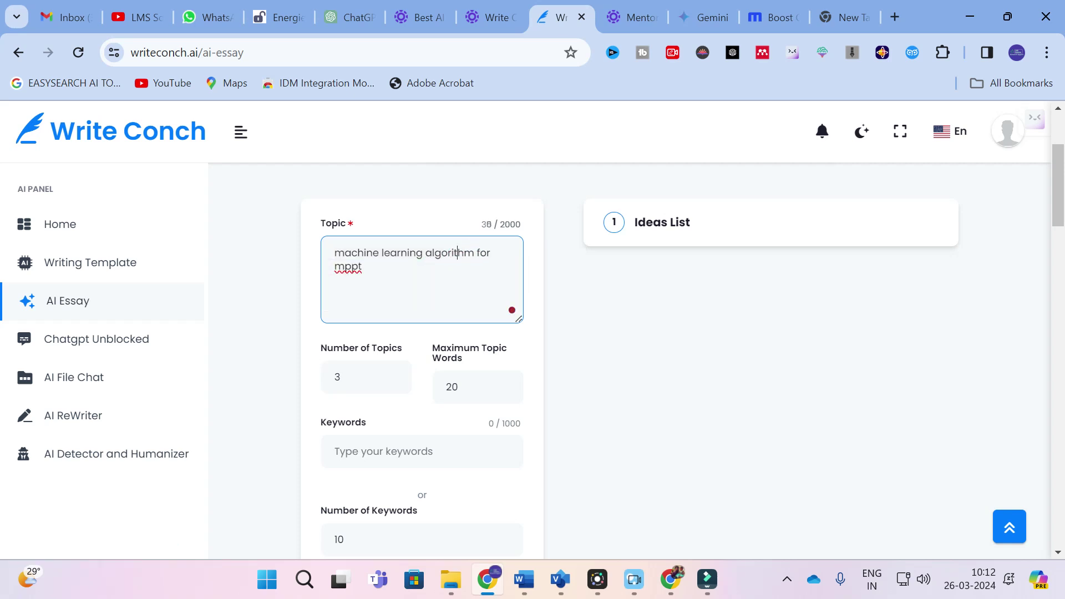
key(BackSpace)
- Set the number of topics to 2 and enter the keywords "machine learning,mppt"
click(347, 378)
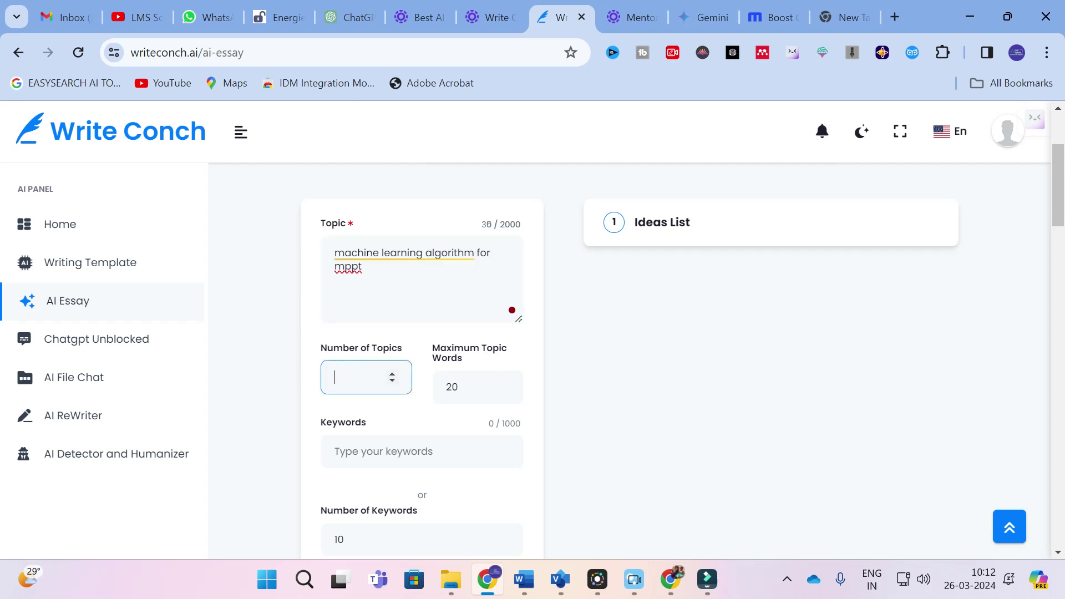
click(428, 454)
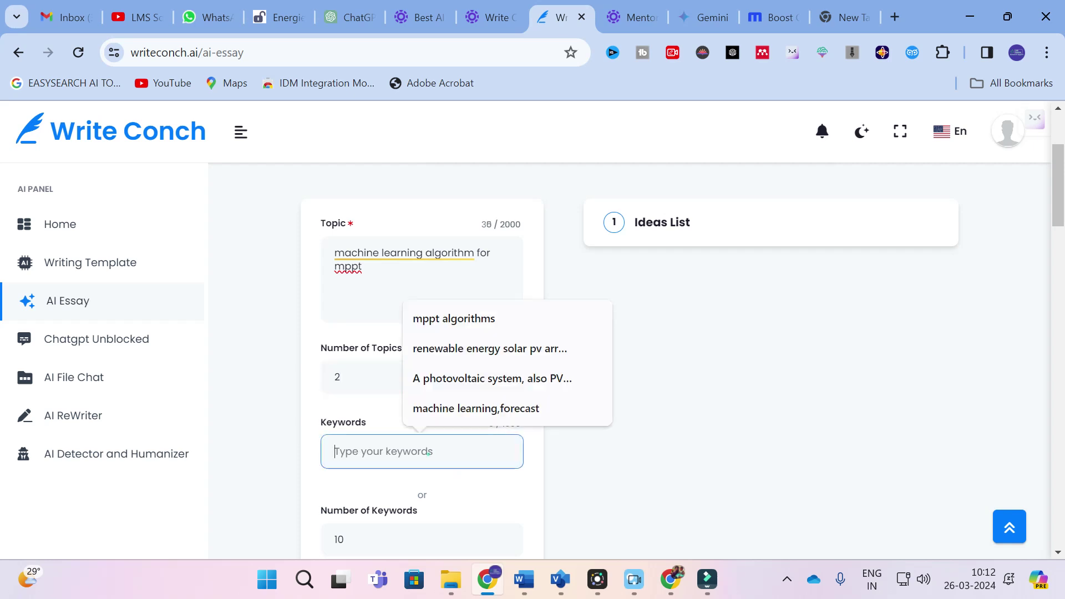
text(ma)
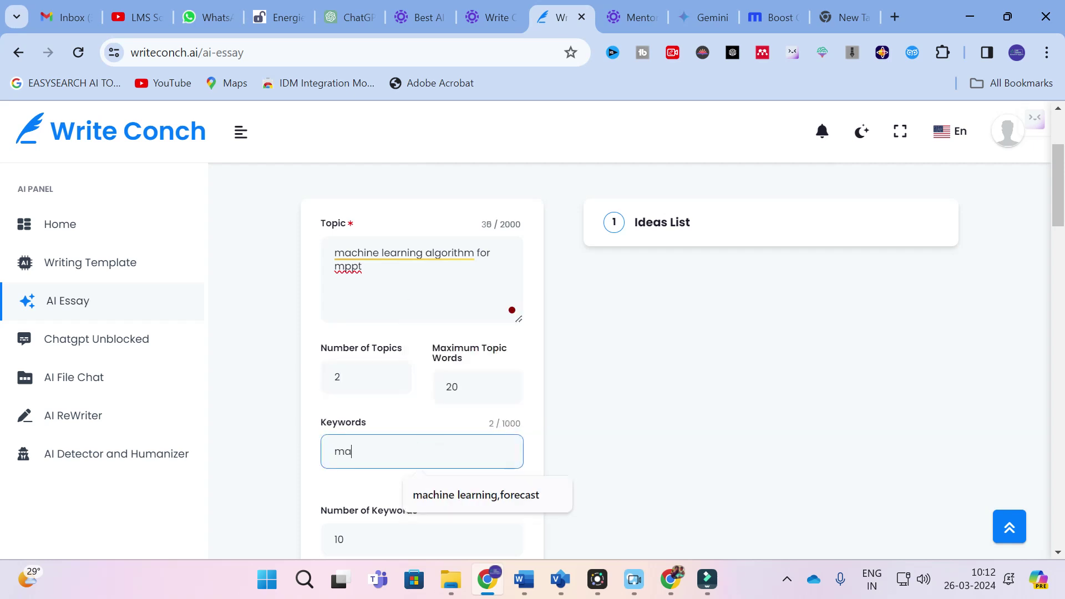
text(chine learning,mppt)
- Set the number of keywords for the AI essay to 5
scroll(418, 455, down, 4)
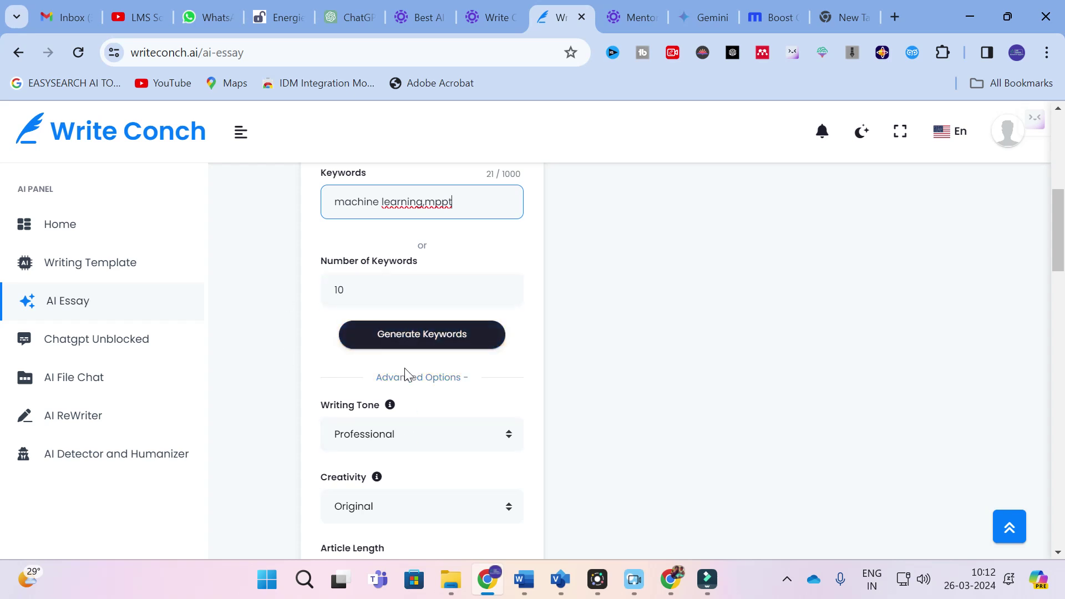
scroll(459, 340, up, 1)
scroll(419, 368, down, 2)
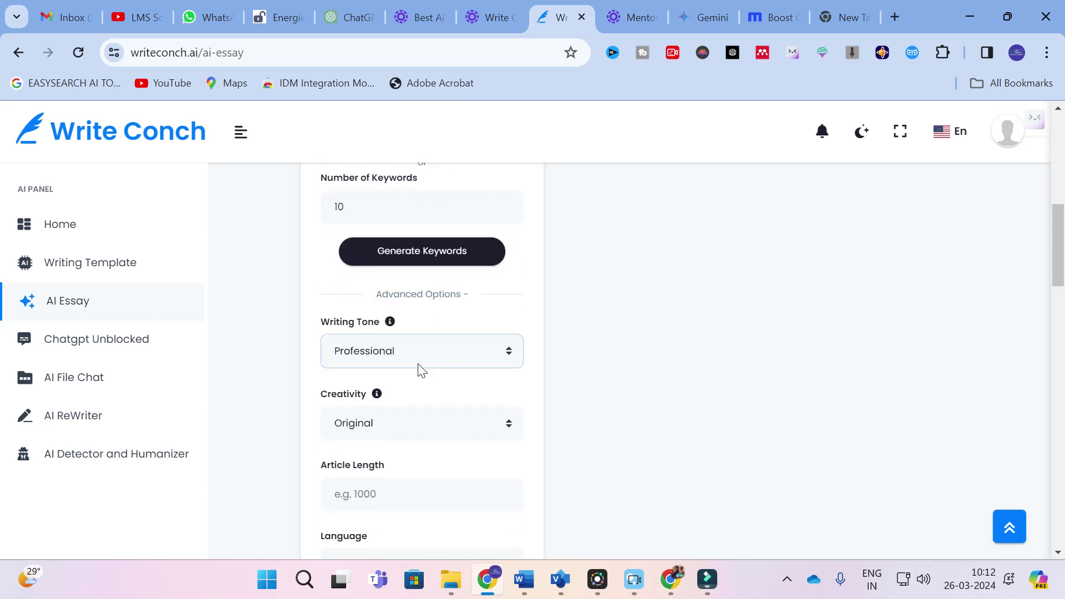
click(413, 256)
key(Tab)
text(5)
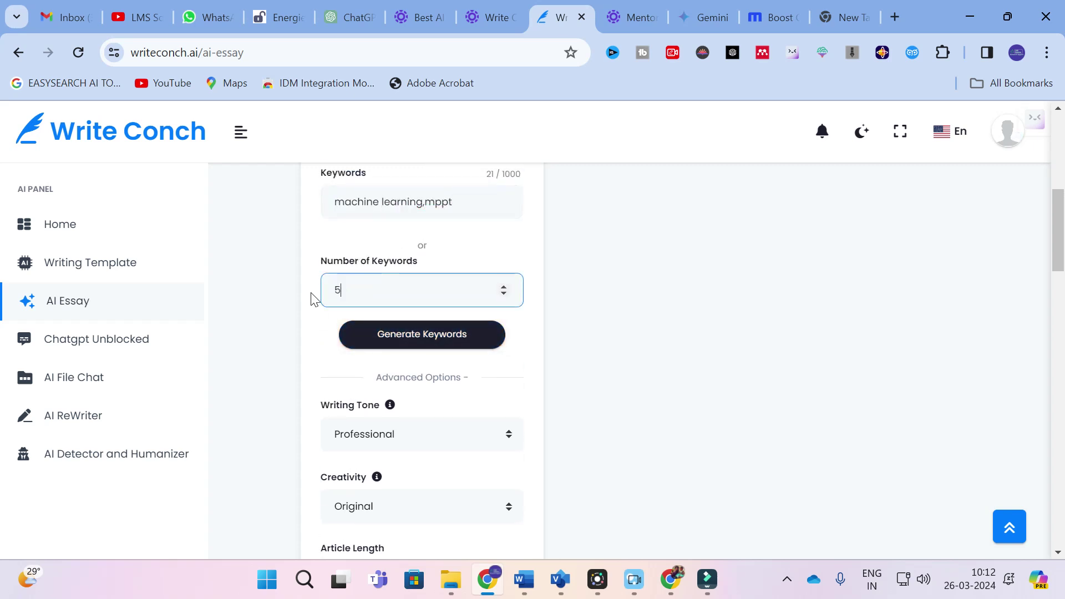
- Set the article length to 500 and generate the essay ideas
scroll(483, 358, down, 2)
click(436, 281)
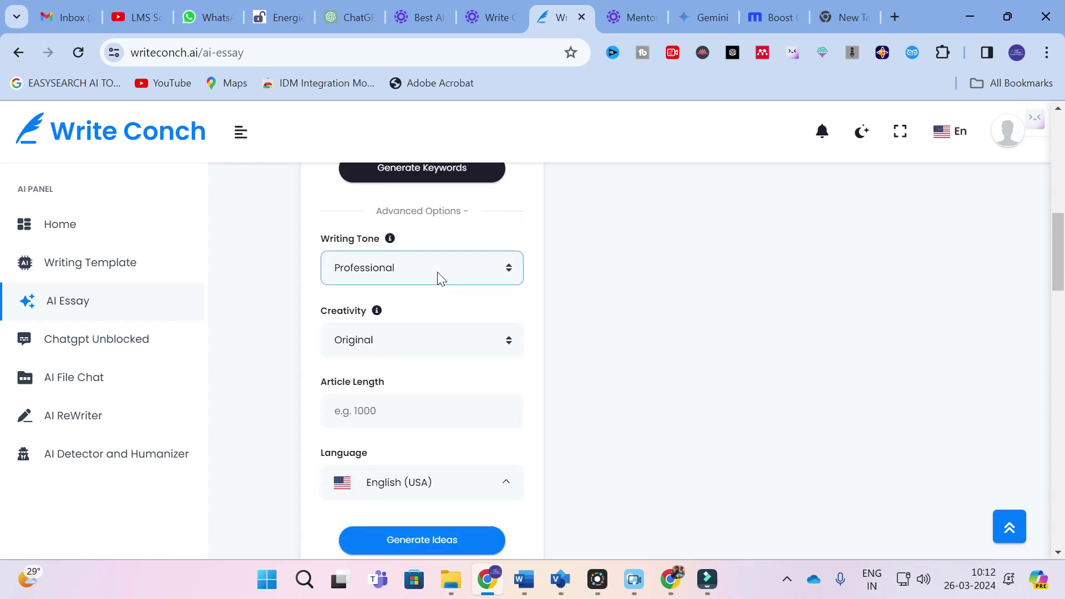
click(335, 411)
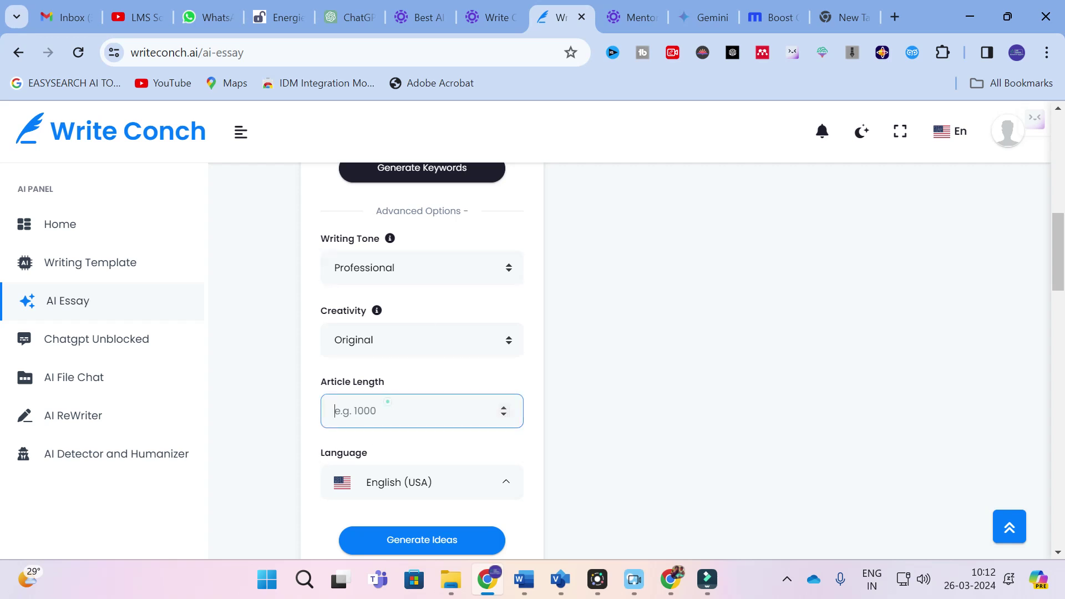
text(500)
click(405, 535)
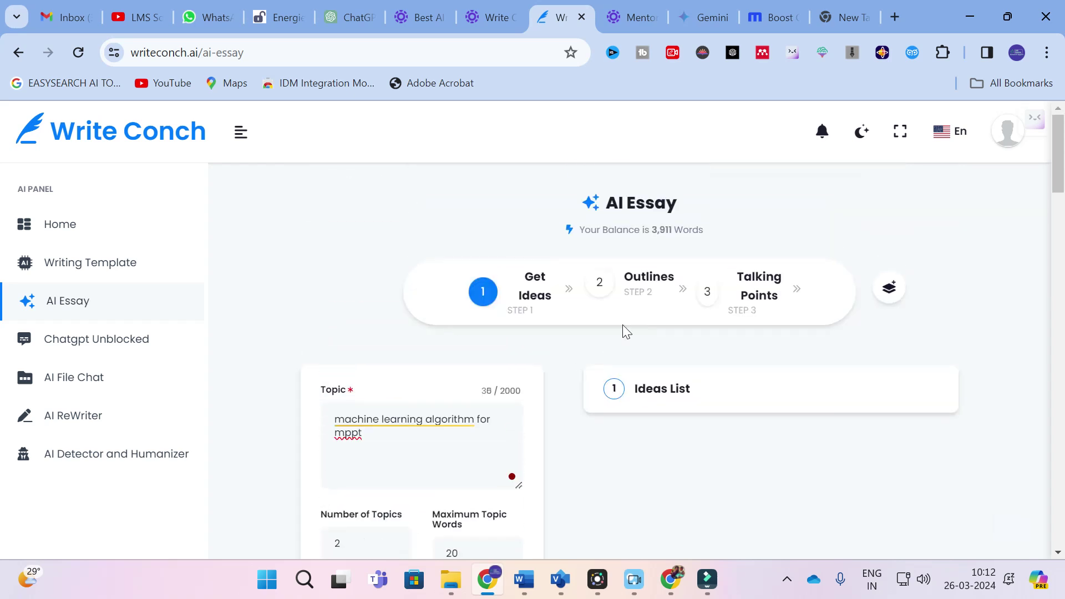
- Choose the idea "Enhancing MPPT Performance using Machine Learning Algorithms" and proceed to the Outlines stage
scroll(623, 325, down, 3)
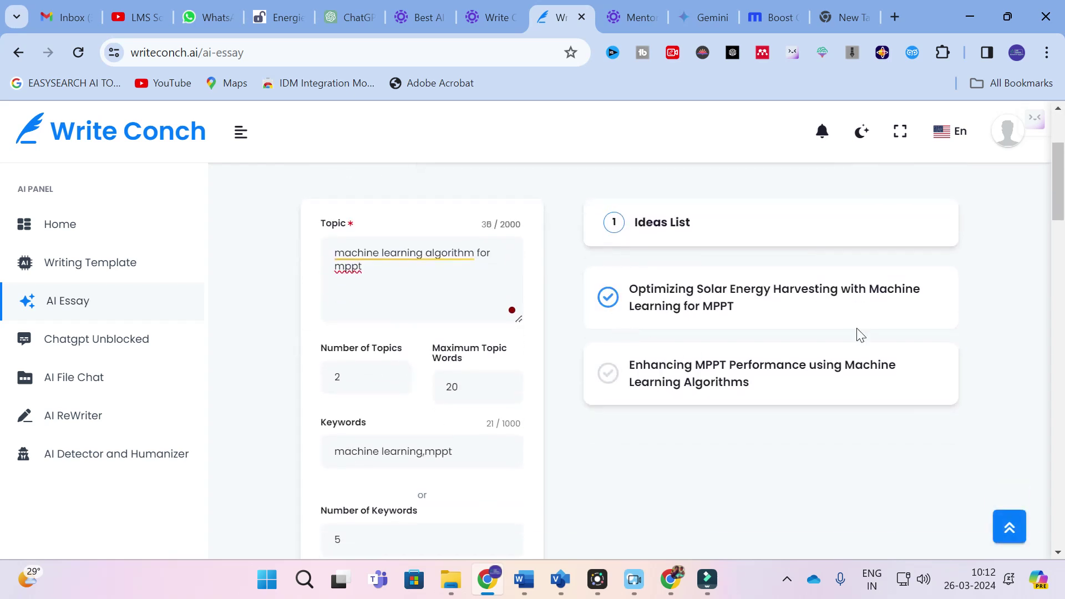
click(648, 293)
click(356, 377)
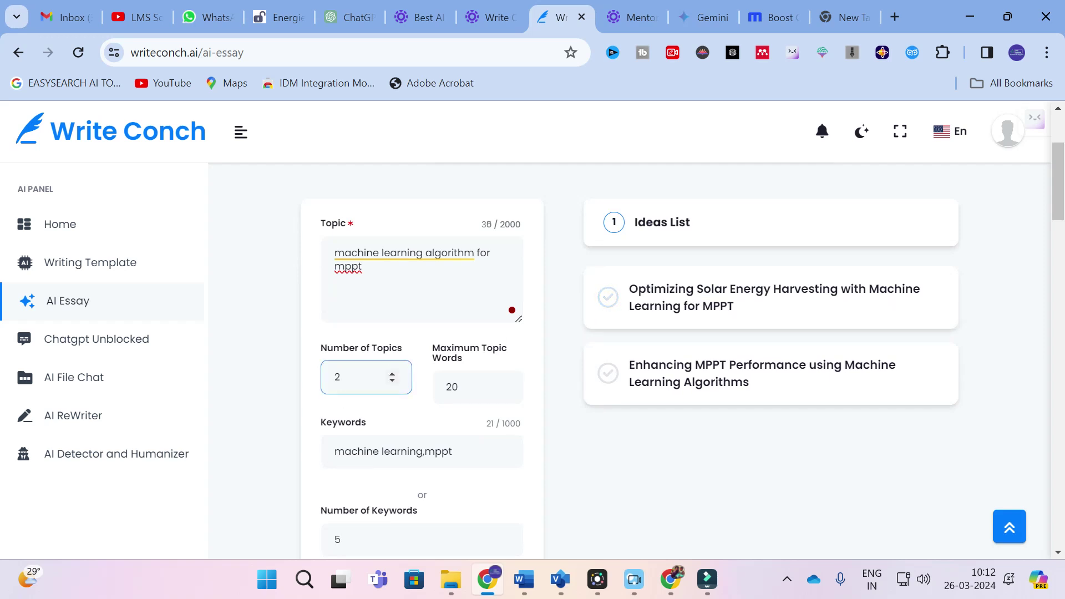
click(711, 328)
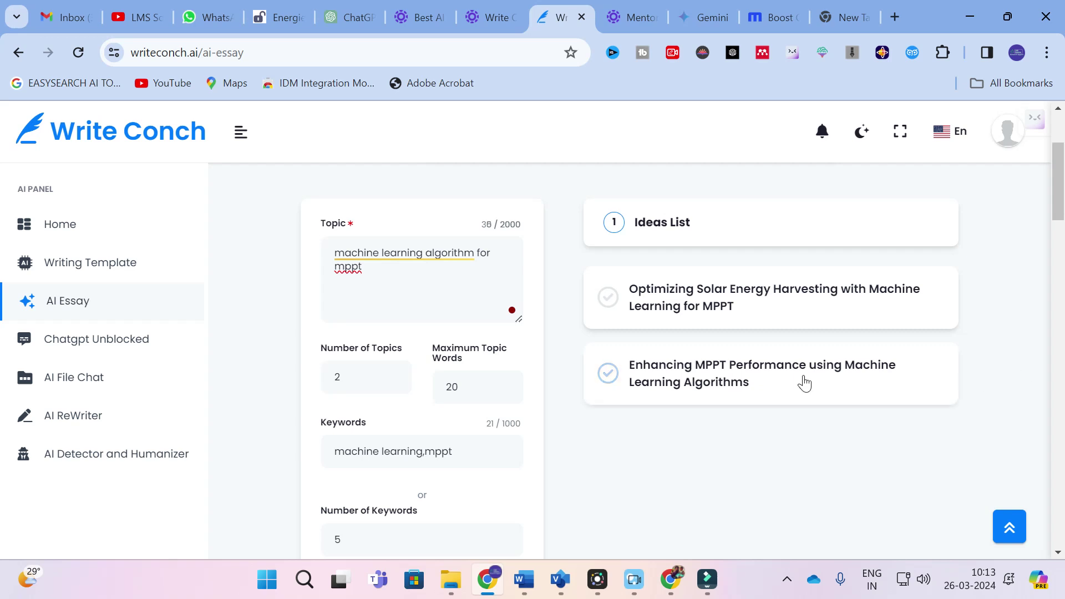
click(691, 384)
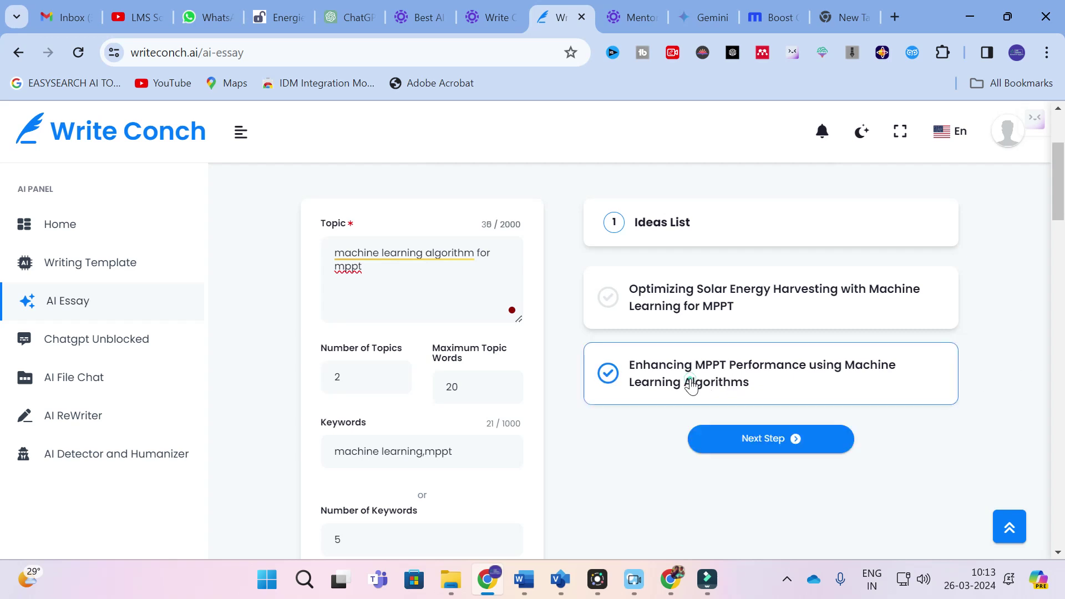
click(751, 442)
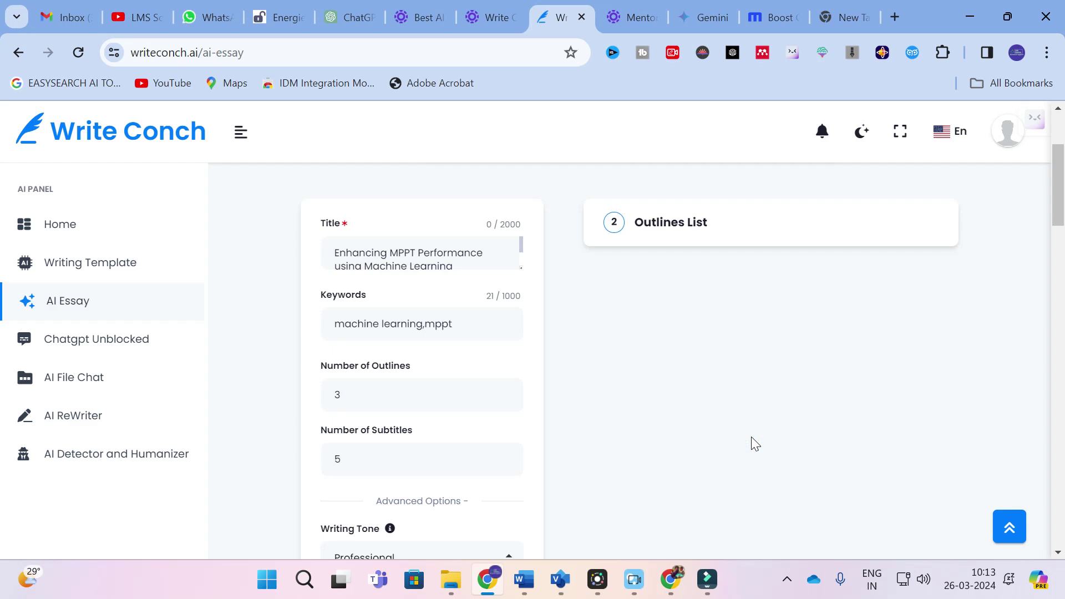
- Look over the outline settings for the chosen title and generate the outlines
scroll(671, 388, down, 3)
scroll(671, 388, up, 3)
click(671, 390)
scroll(671, 389, down, 1)
scroll(670, 388, down, 9)
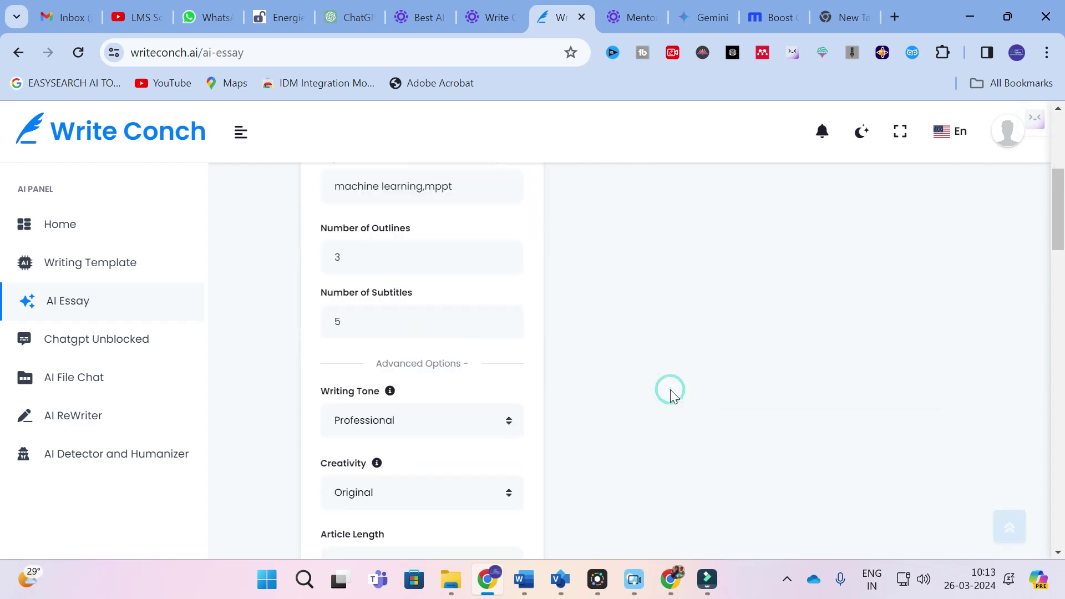
click(403, 333)
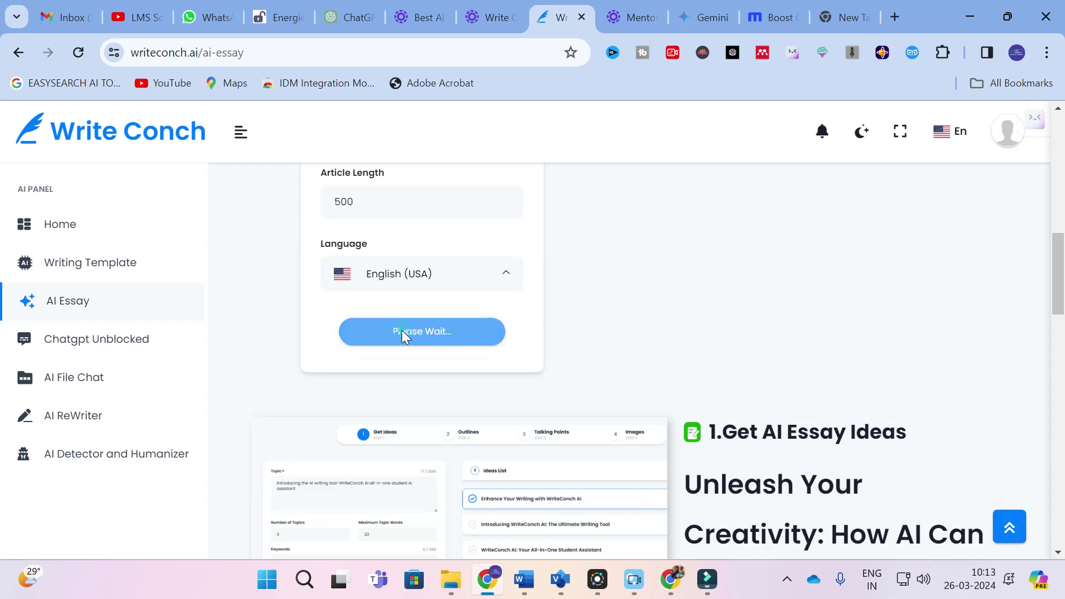
- Compare the generated outlines with the settings in the form and generate a new set of outlines
scroll(638, 331, up, 1)
scroll(657, 419, up, 10)
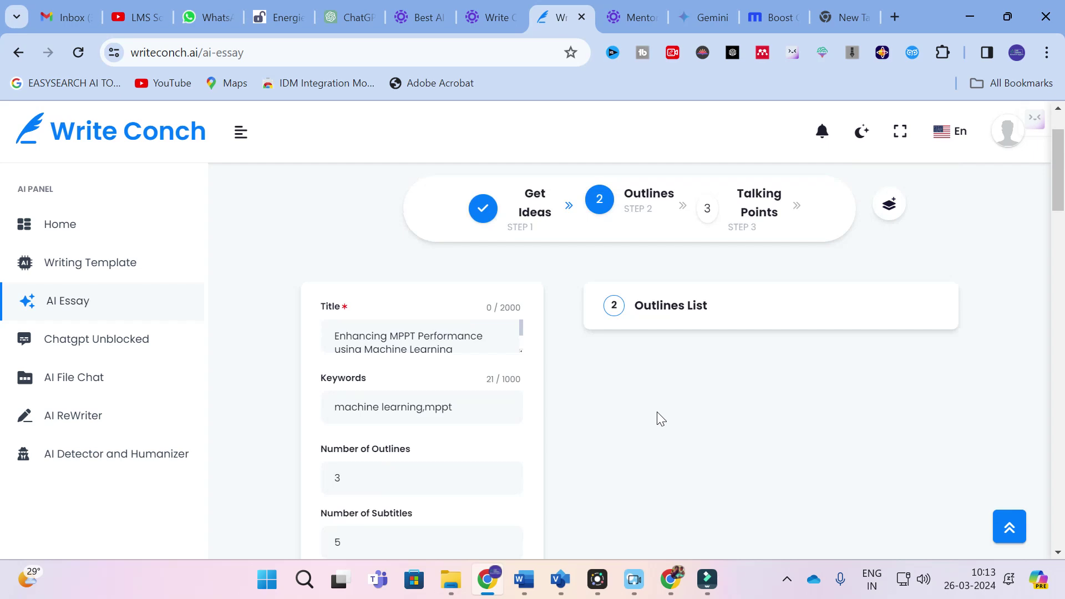
scroll(657, 412, down, 1)
scroll(659, 416, down, 3)
scroll(659, 412, up, 3)
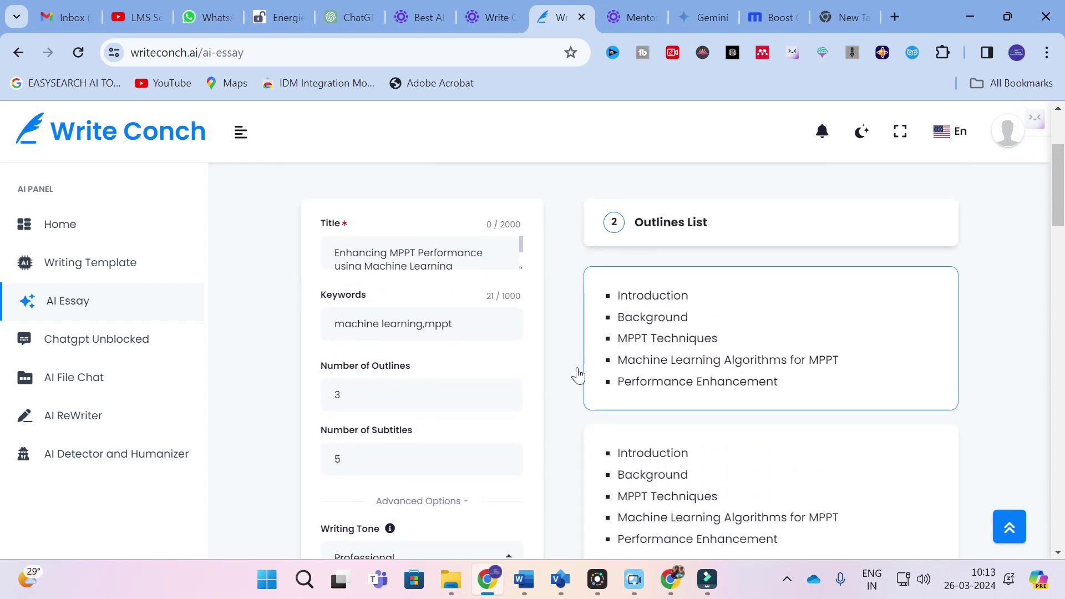
scroll(575, 373, down, 8)
scroll(361, 408, up, 4)
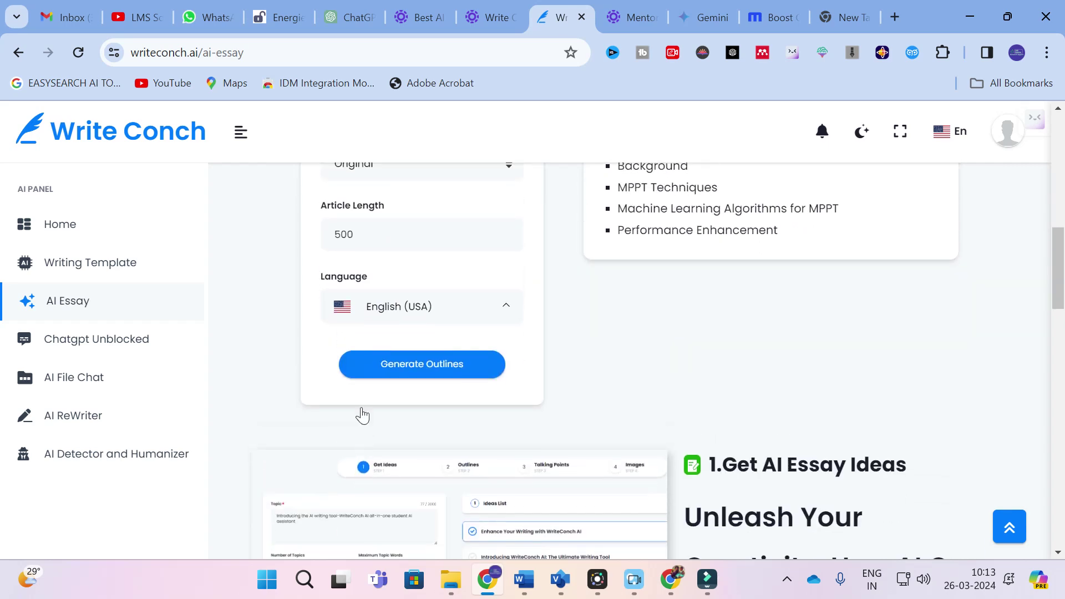
scroll(365, 409, up, 2)
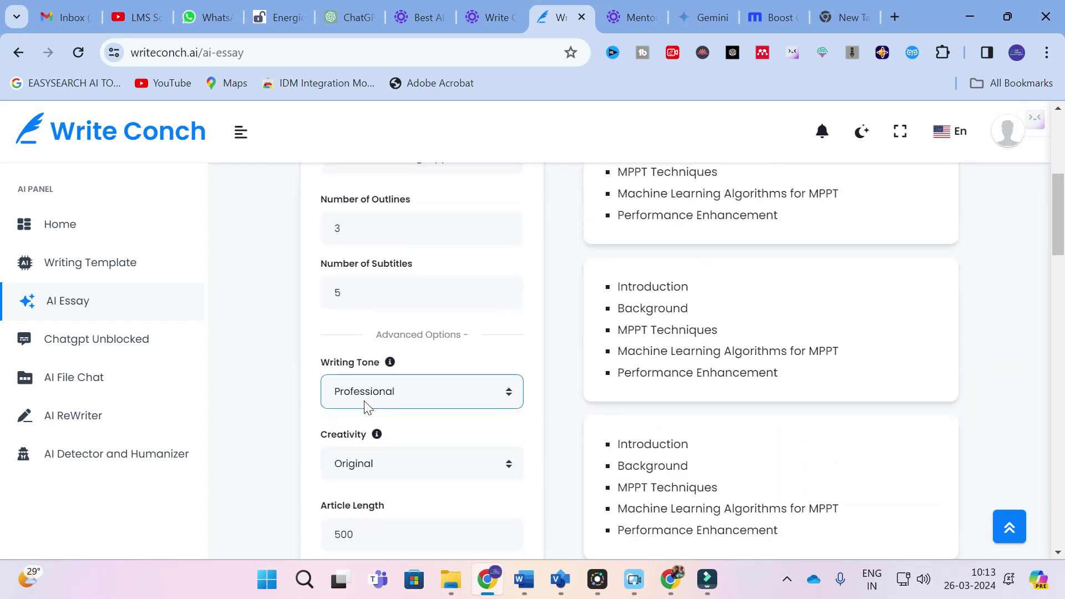
click(335, 304)
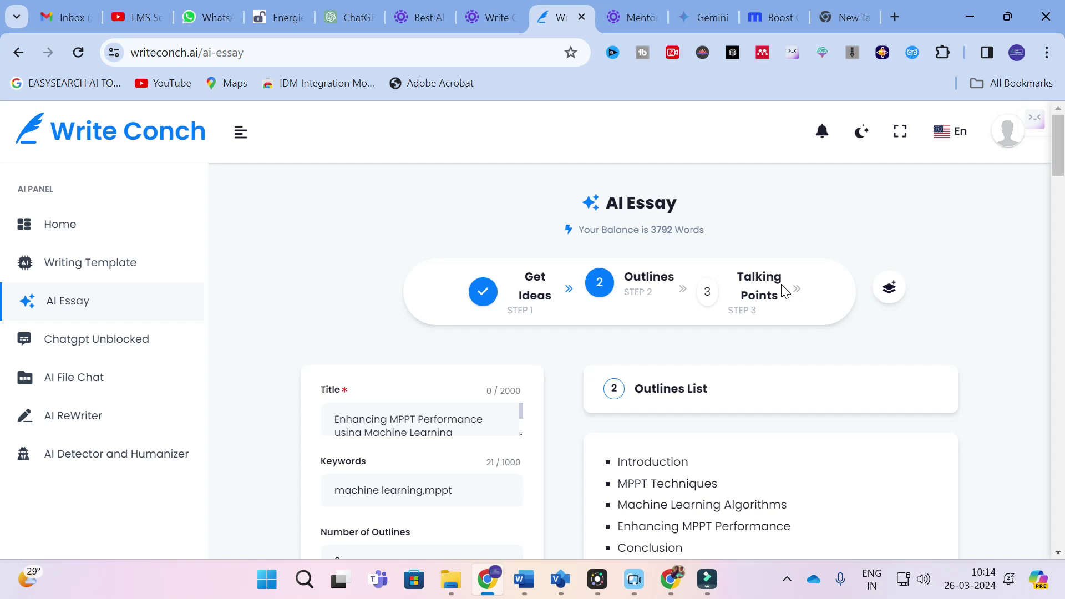
- Open the Chatgpt Unblocked section and look through all of its AI chat assistants and categories
click(65, 350)
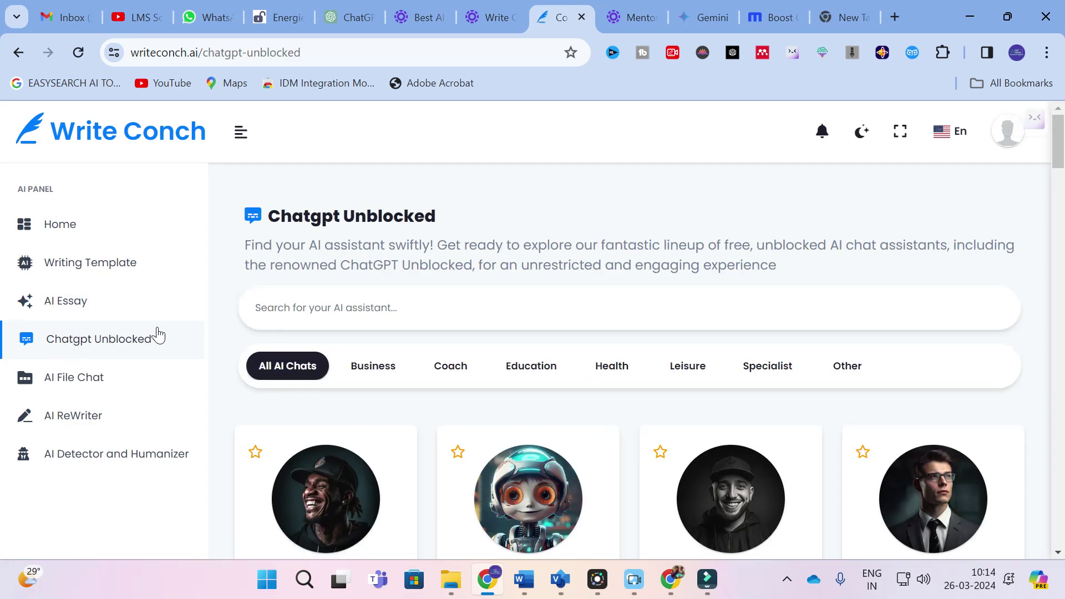
scroll(373, 294, down, 1)
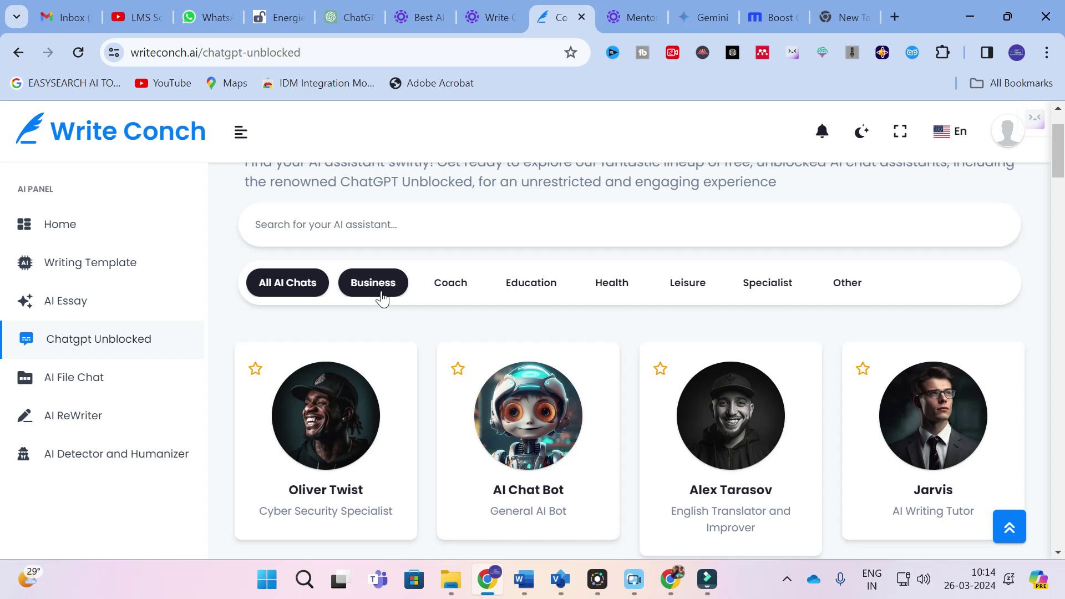
scroll(452, 298, down, 5)
scroll(452, 298, up, 3)
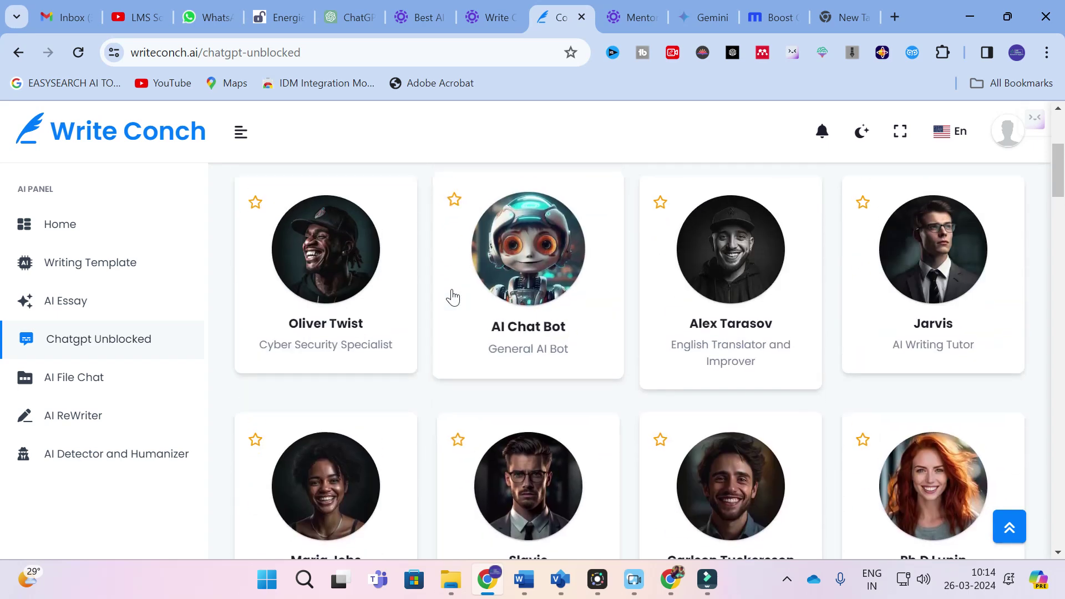
scroll(453, 298, up, 1)
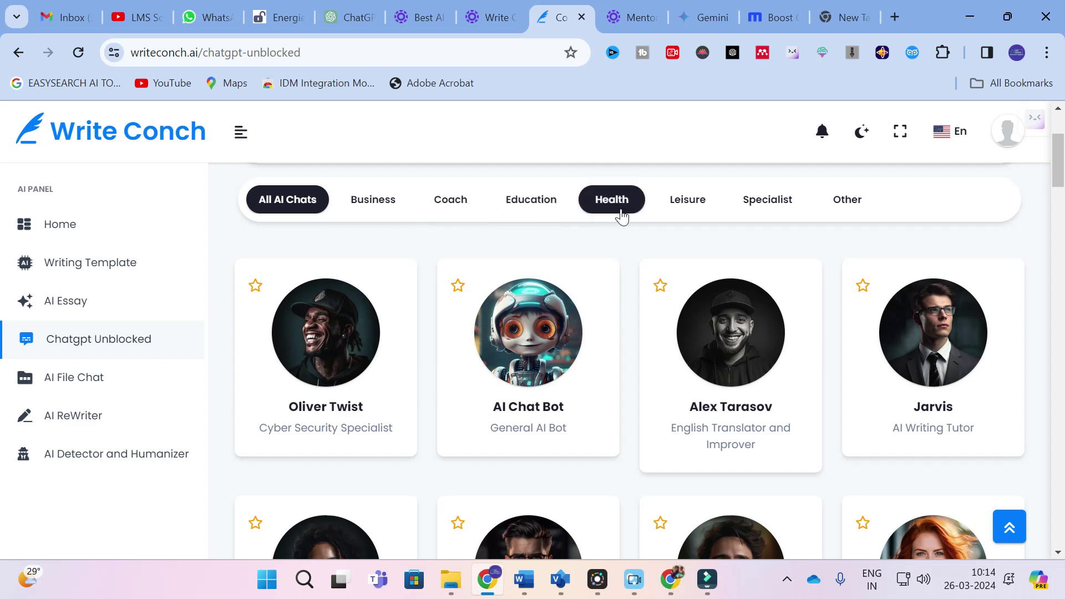
- Filter the AI chat assistants to the Education category and look through the ones listed
click(536, 214)
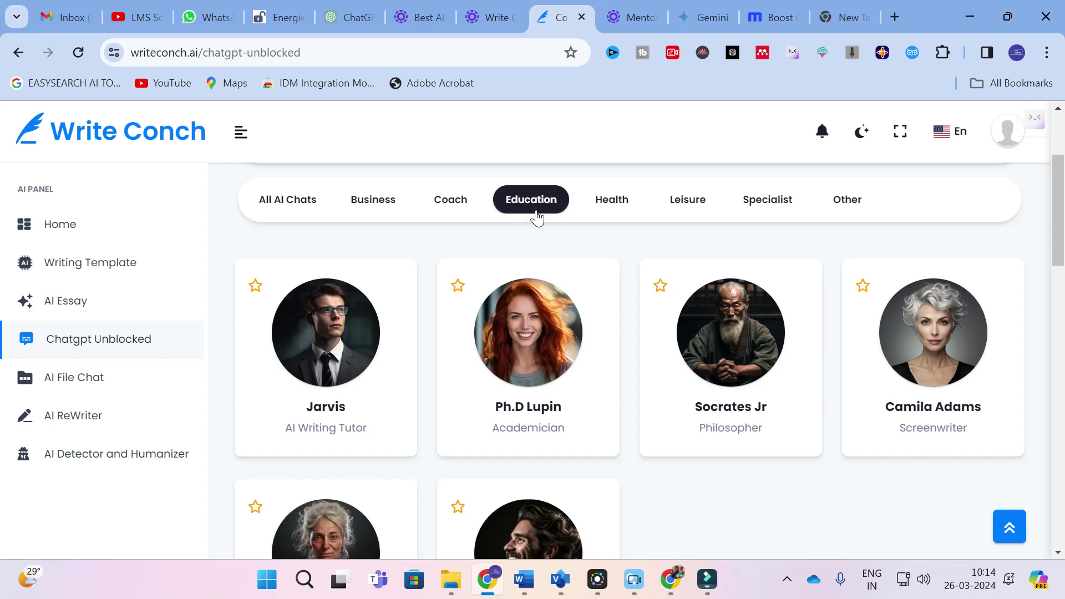
scroll(536, 214, down, 1)
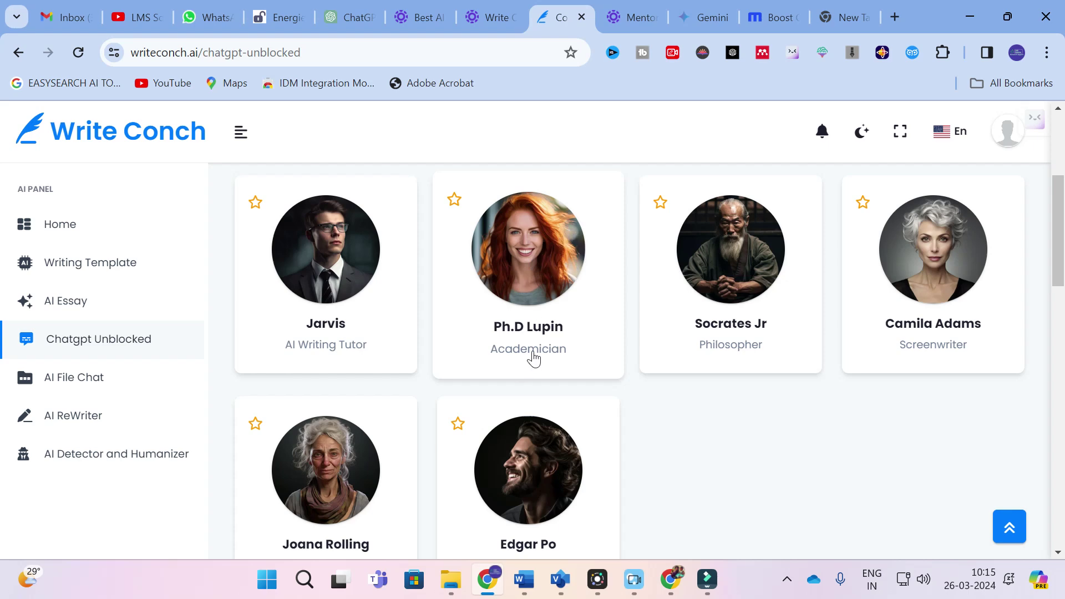
scroll(534, 359, down, 2)
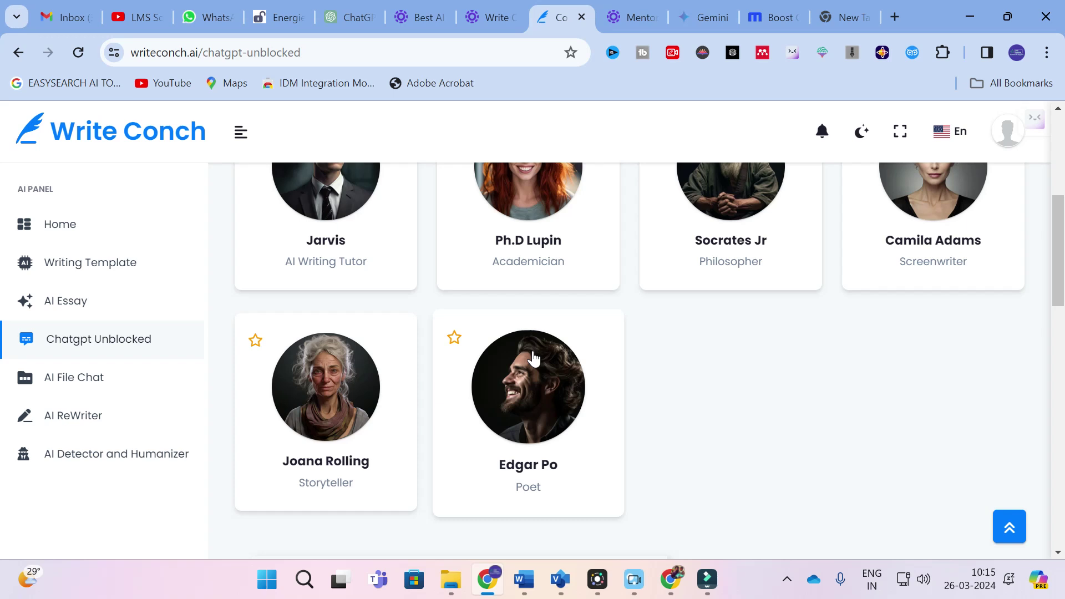
scroll(534, 359, up, 2)
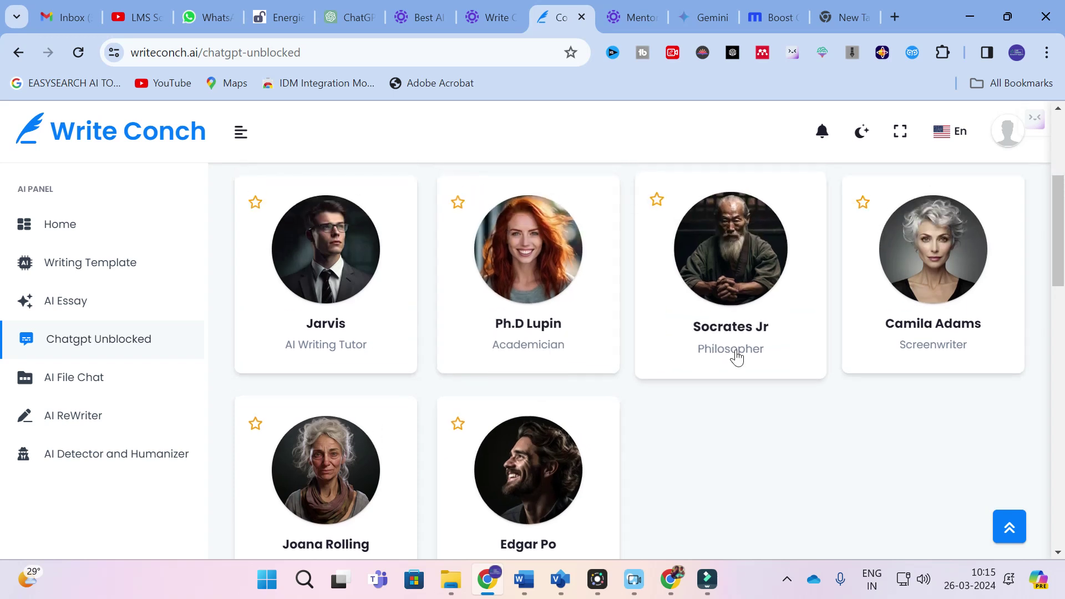
scroll(406, 414, down, 3)
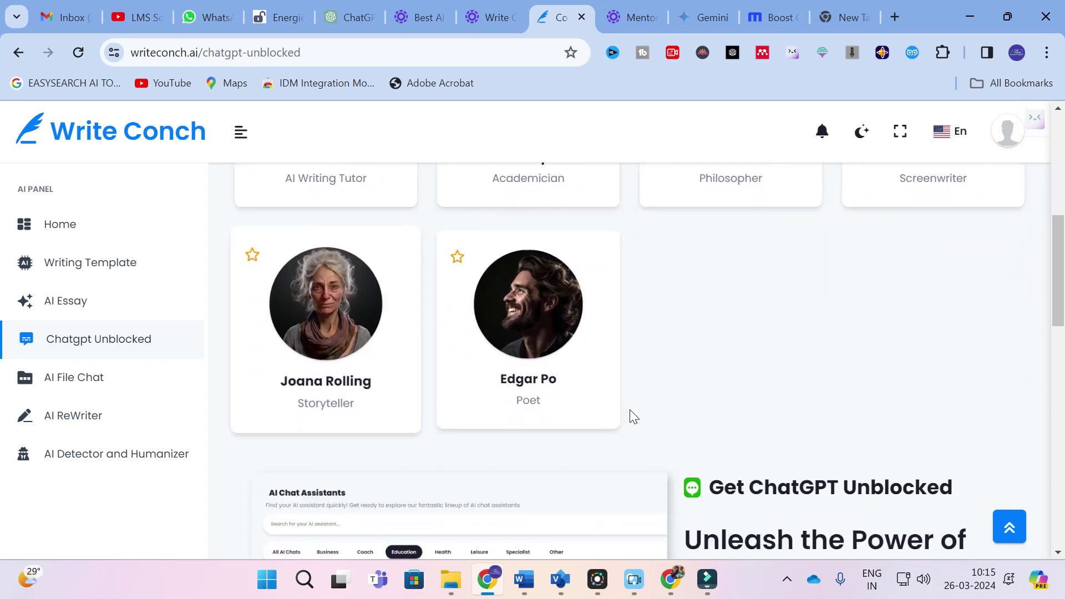
scroll(551, 433, up, 3)
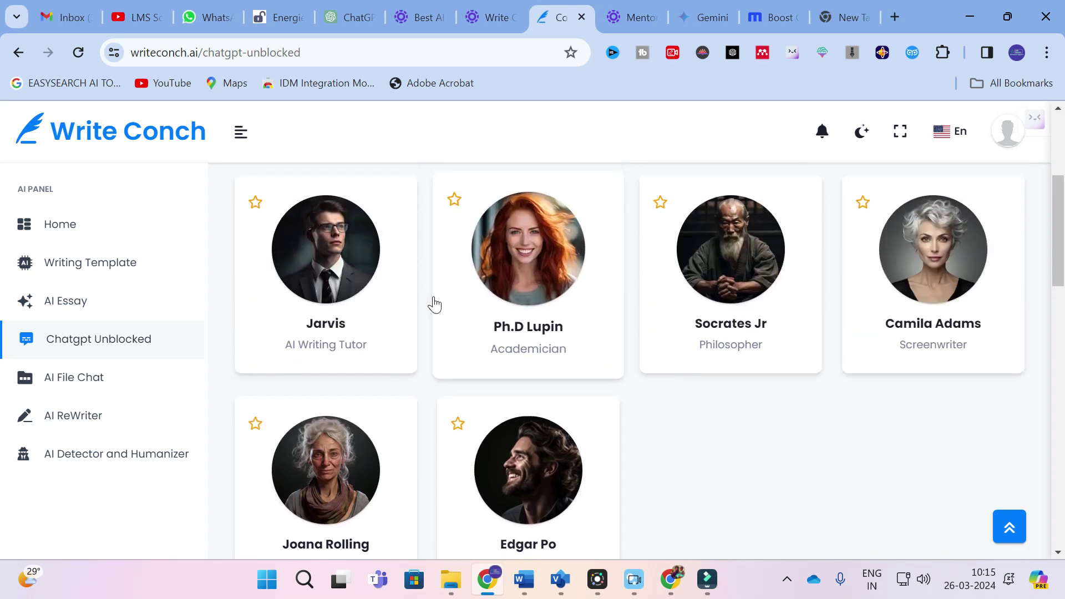
scroll(435, 313, up, 5)
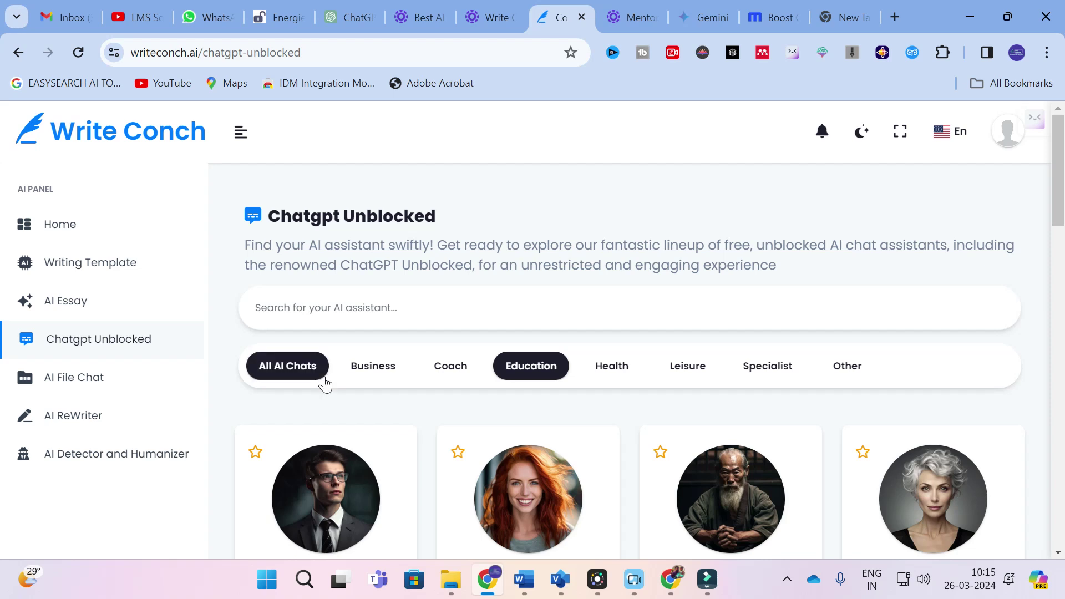
- Open AI File Chat and examine its document upload and message area for Word, PDF and CSV files
click(62, 382)
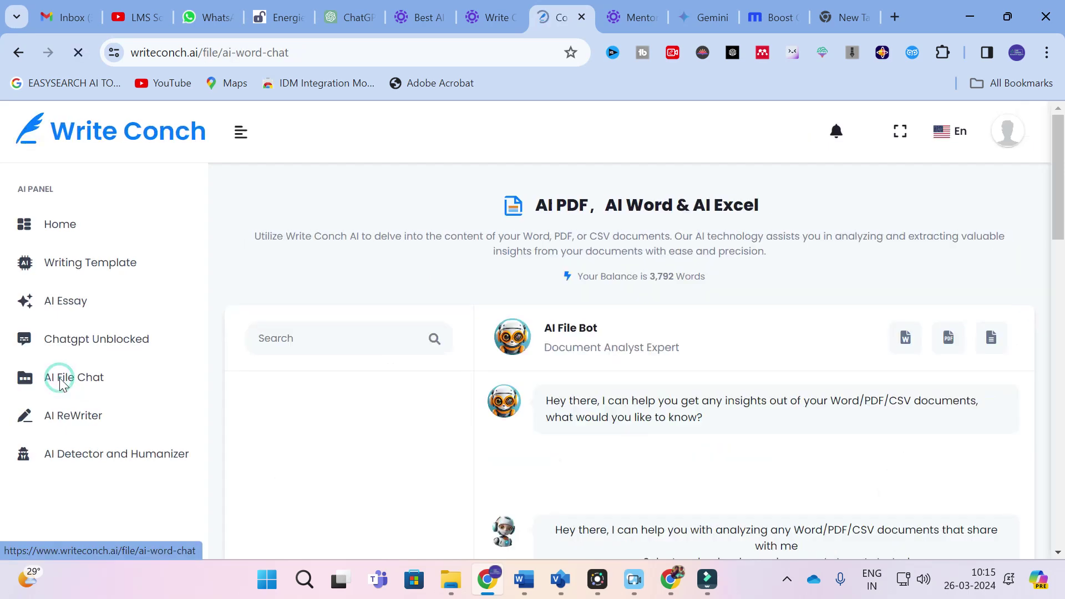
scroll(574, 374, down, 3)
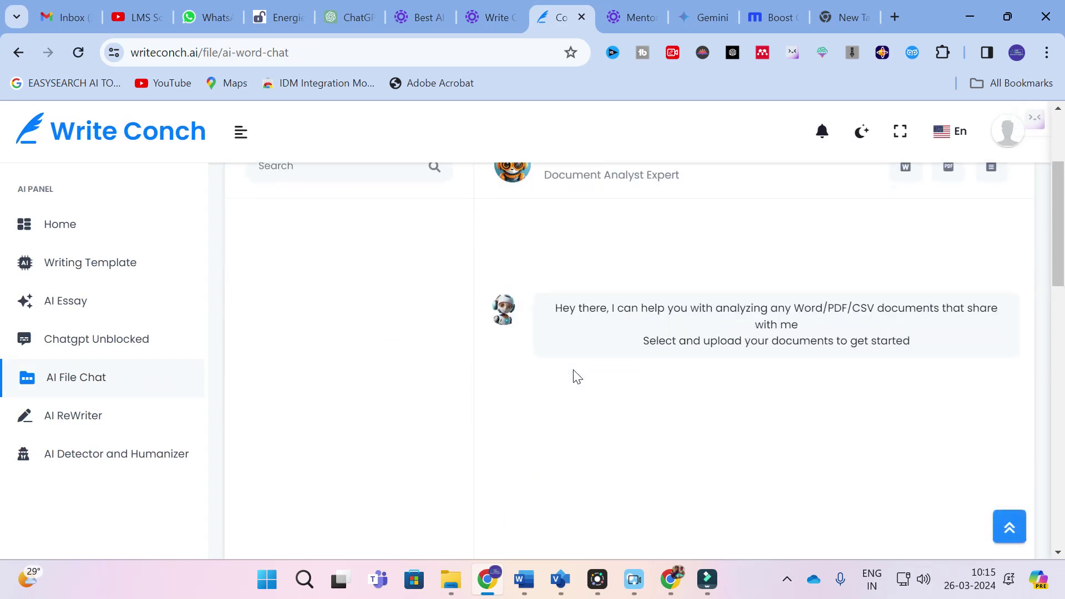
scroll(577, 377, down, 6)
scroll(574, 377, up, 5)
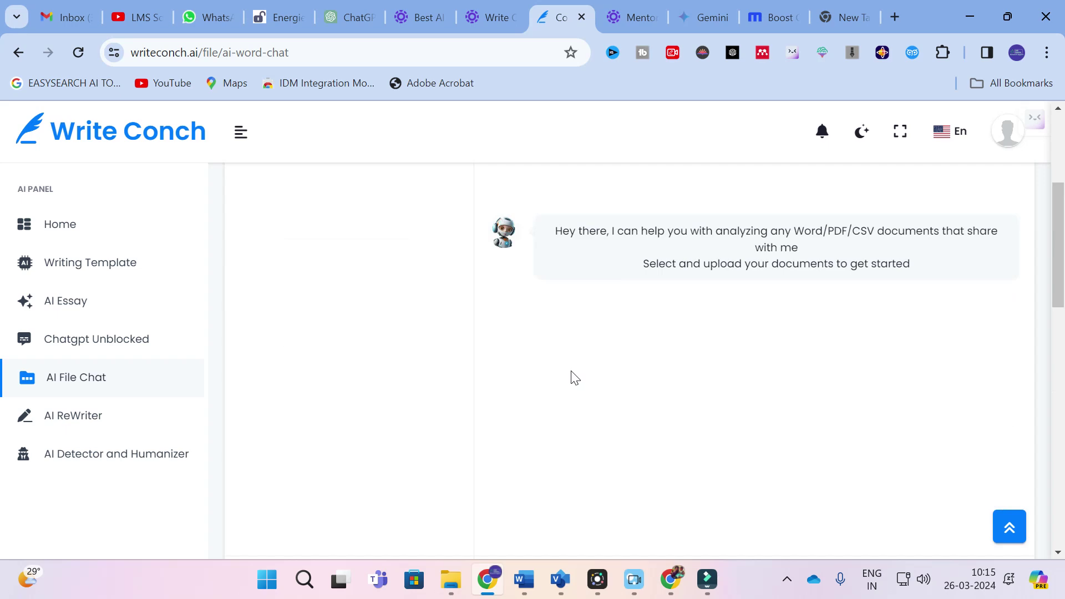
scroll(575, 378, down, 5)
scroll(499, 382, up, 3)
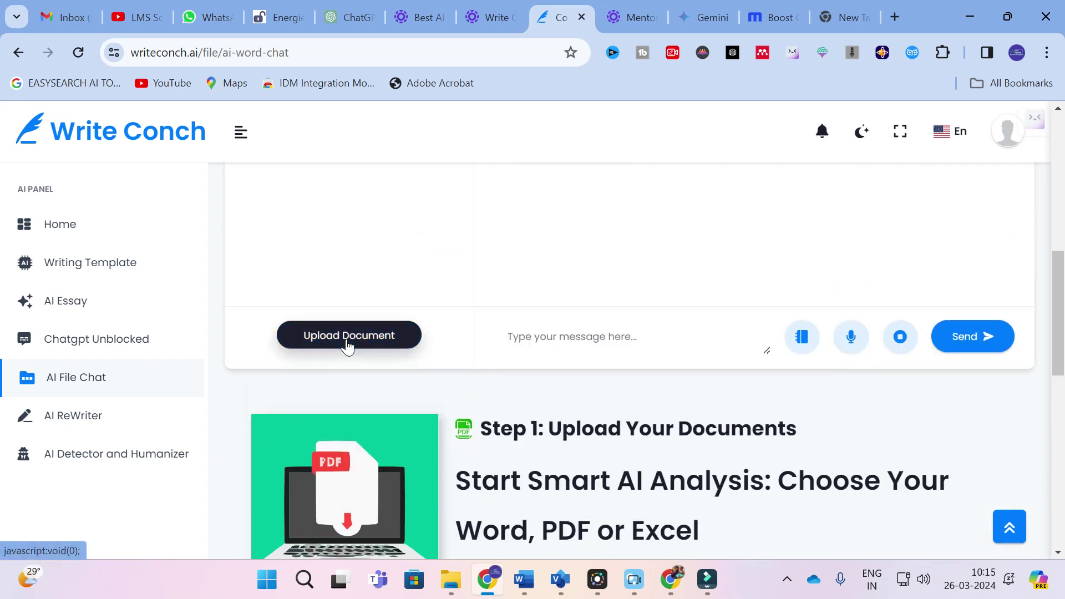
scroll(348, 346, up, 4)
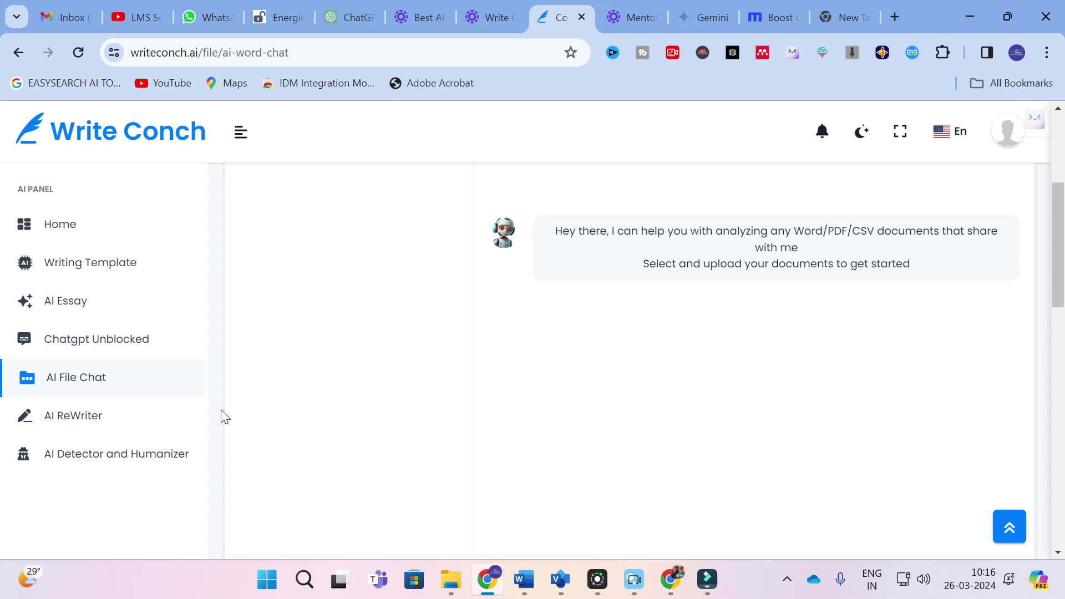
- Open the AI ReWriter and look over its target text field, creativity, tone of voice and point of view settings
click(107, 420)
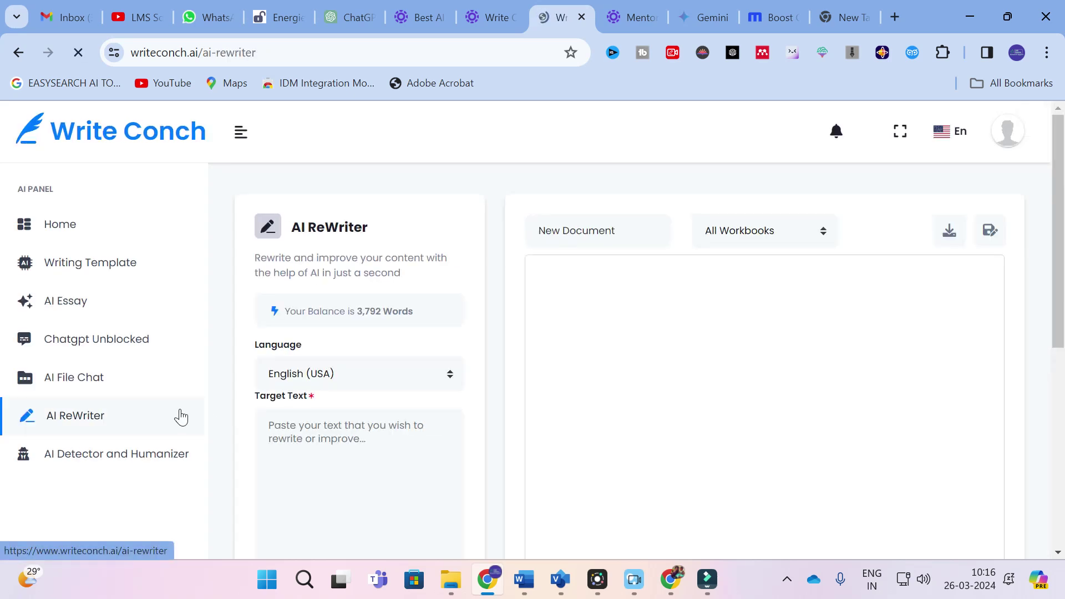
scroll(356, 350, down, 3)
scroll(357, 349, up, 2)
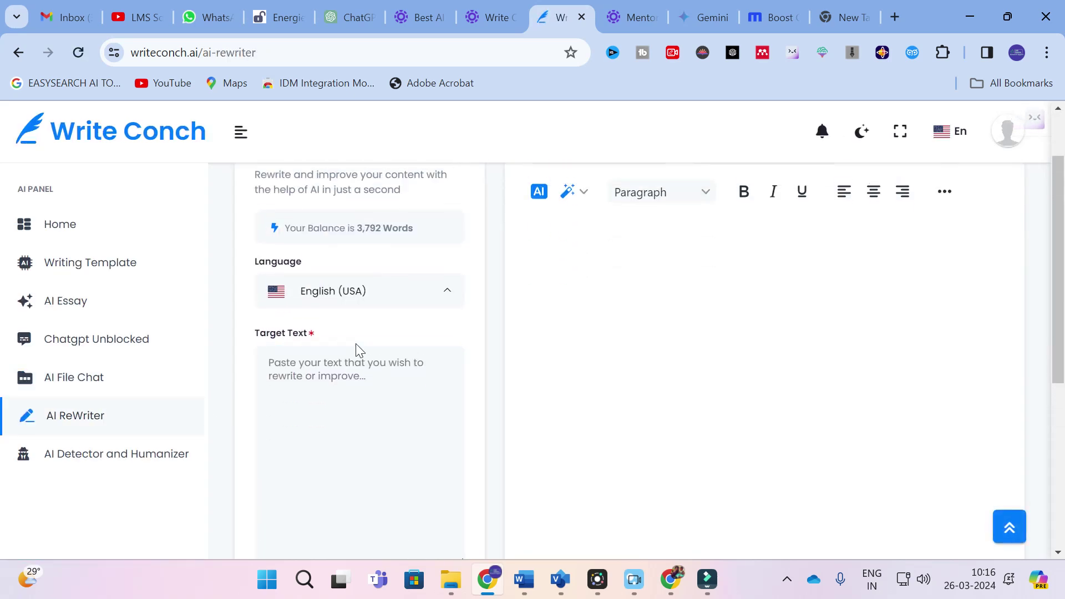
scroll(357, 350, up, 2)
scroll(357, 350, down, 2)
click(357, 349)
scroll(328, 376, down, 2)
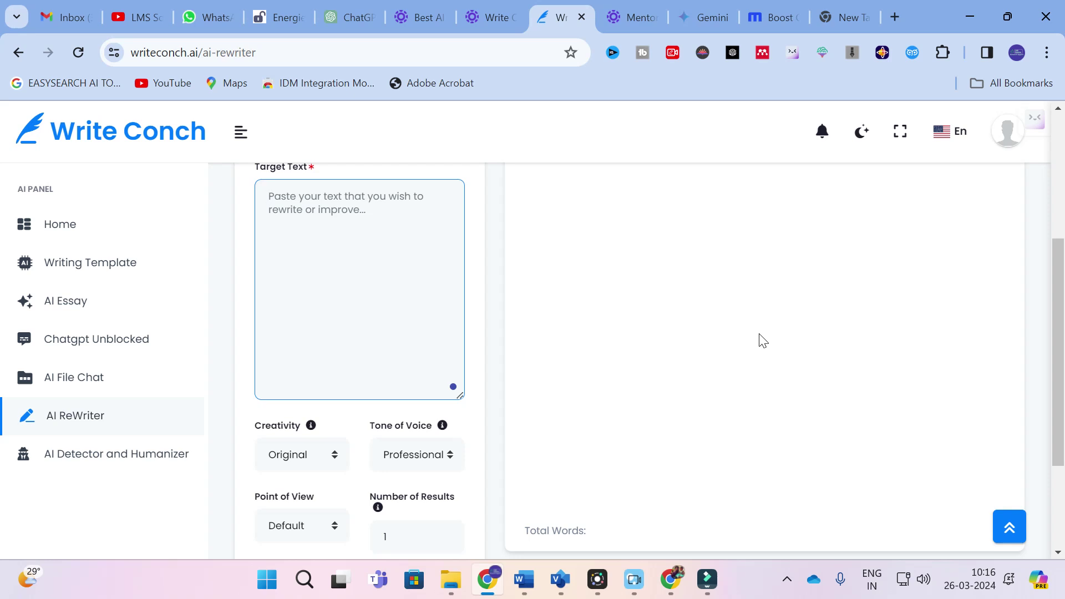
- Open AI Detector and Humanizer and look over the text box, rewrite styles and detection options on the aiundetect site
click(115, 459)
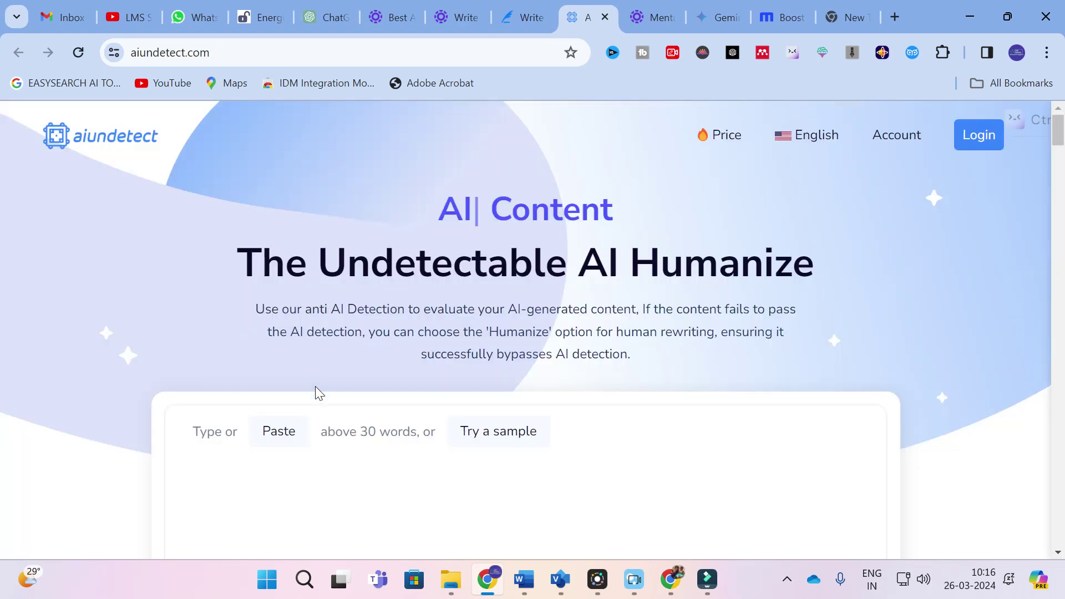
scroll(315, 386, down, 3)
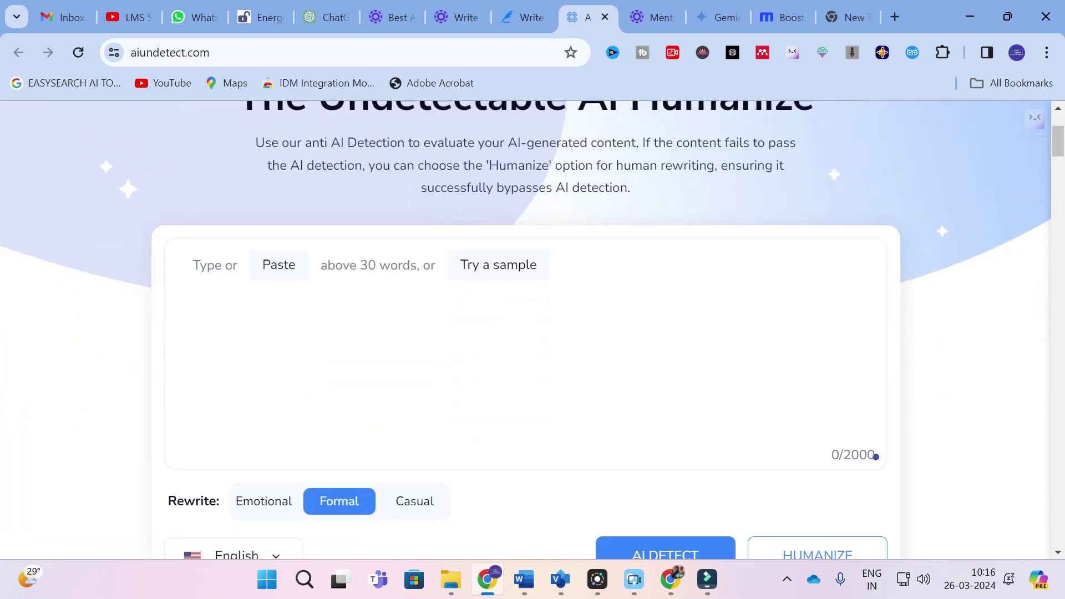
scroll(533, 330, down, 3)
scroll(315, 393, up, 3)
- Switch to the open ChatGPT conversation and submit the prompt "explain about renewable energy"
click(895, 17)
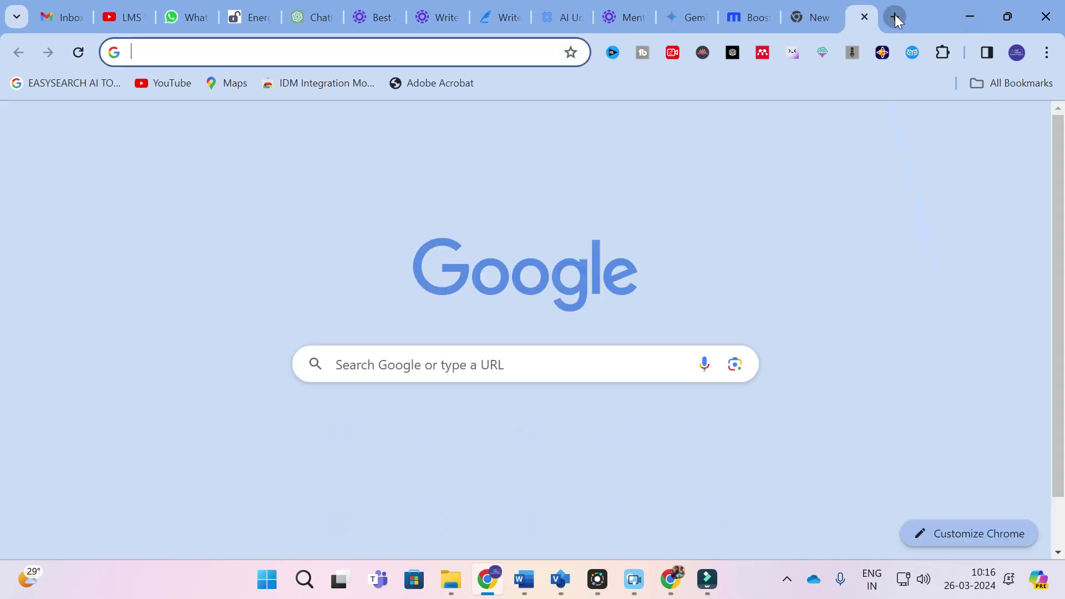
click(314, 7)
scroll(306, 221, up, 10)
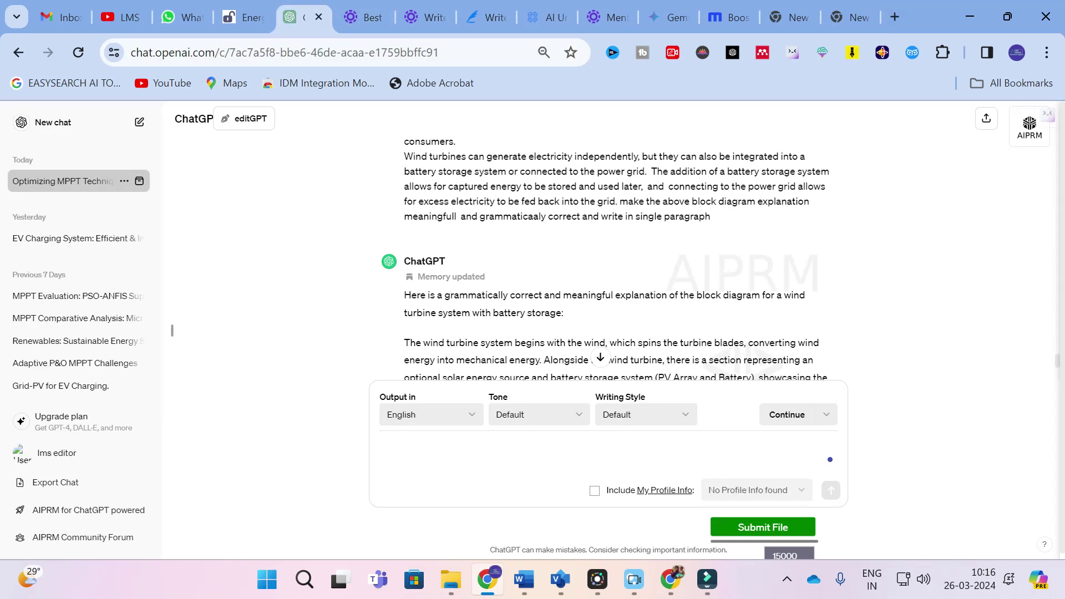
click(406, 451)
text(explain about renewea)
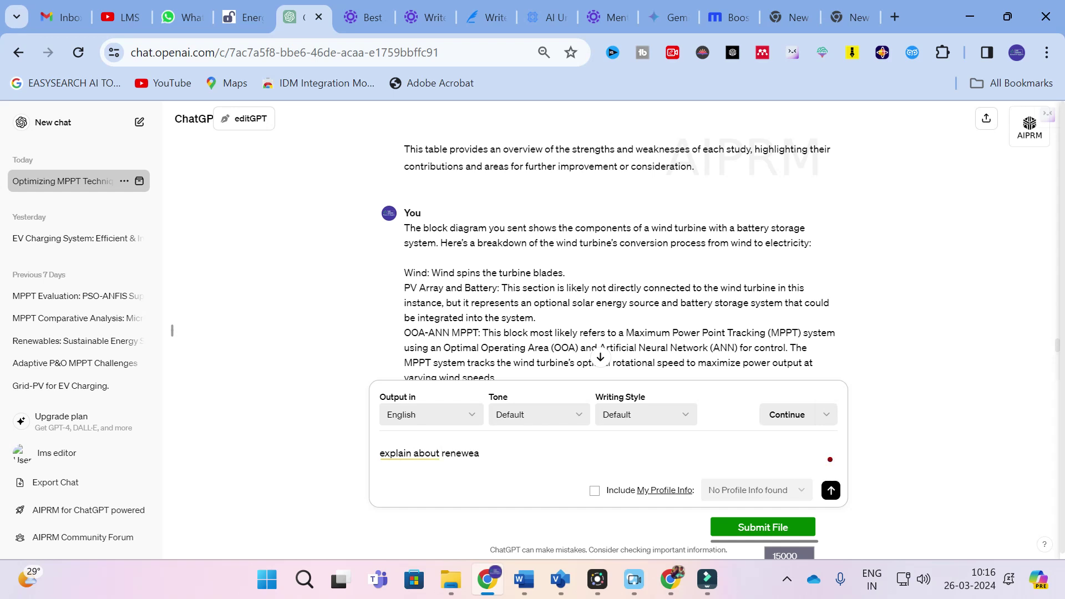
text(le energy)
key(Return)
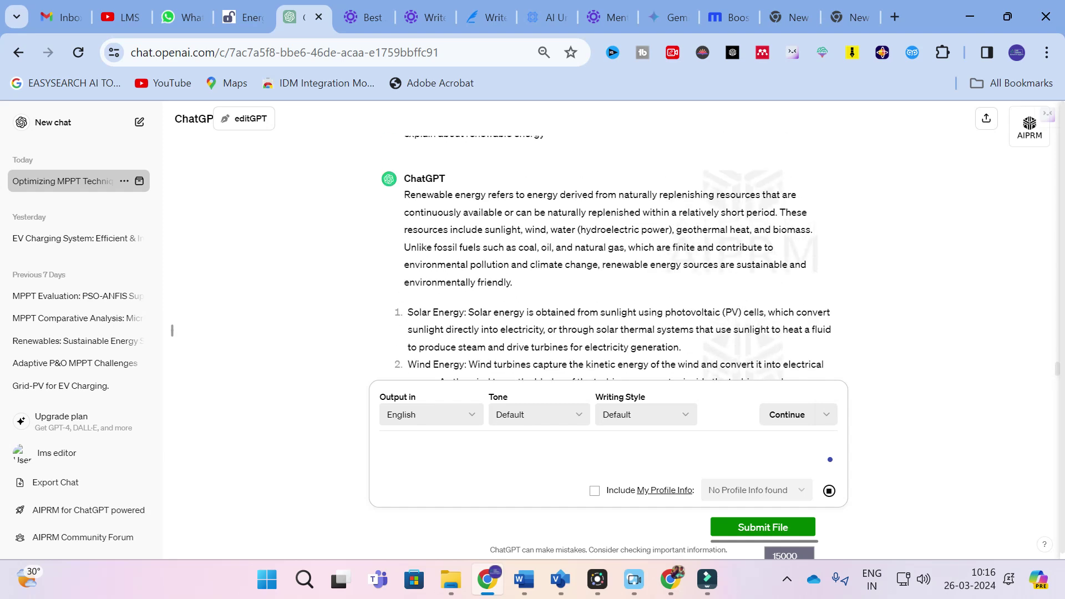
- Copy the opening paragraph and the Solar Energy item from ChatGPT's renewable energy answer
drag(404, 193, 627, 345)
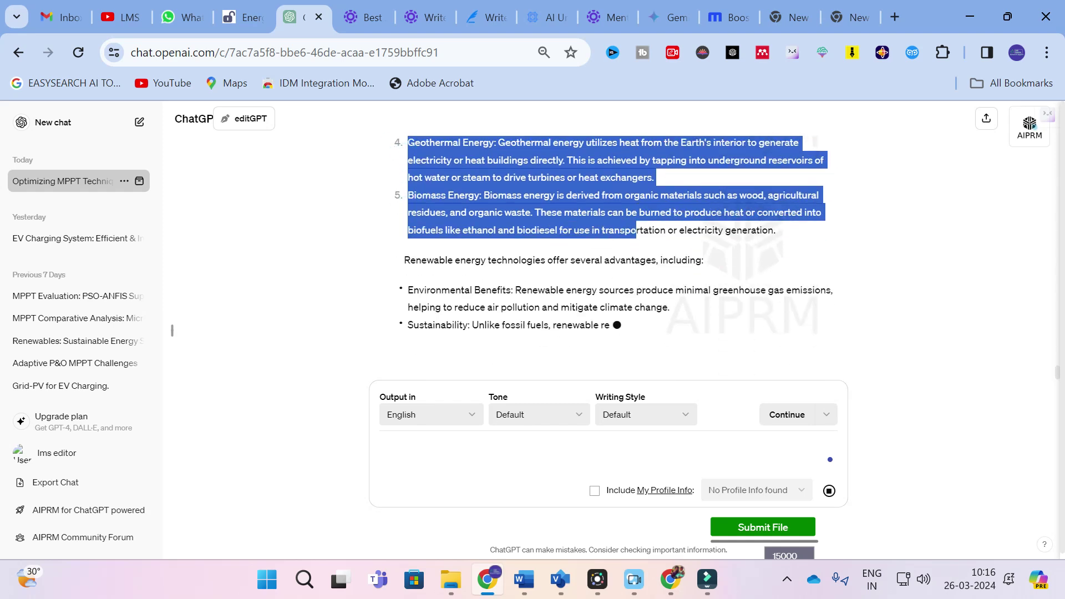
scroll(627, 345, up, 5)
drag(403, 150, 712, 306)
key(ctrl+c)
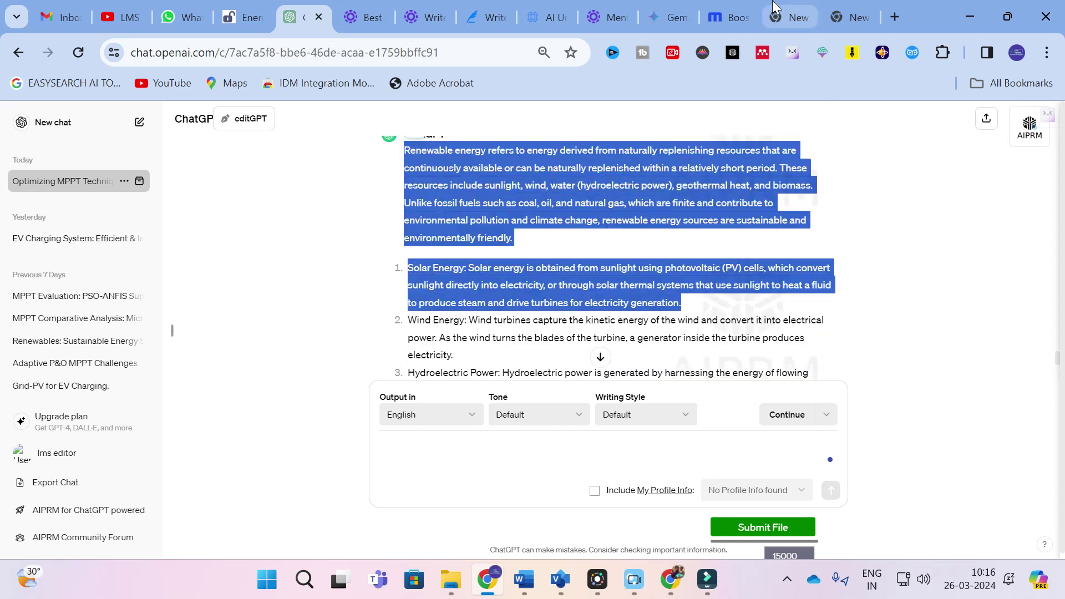
- Switch back to aiundetect, paste the copied renewable energy text and run AI detection on it
click(541, 16)
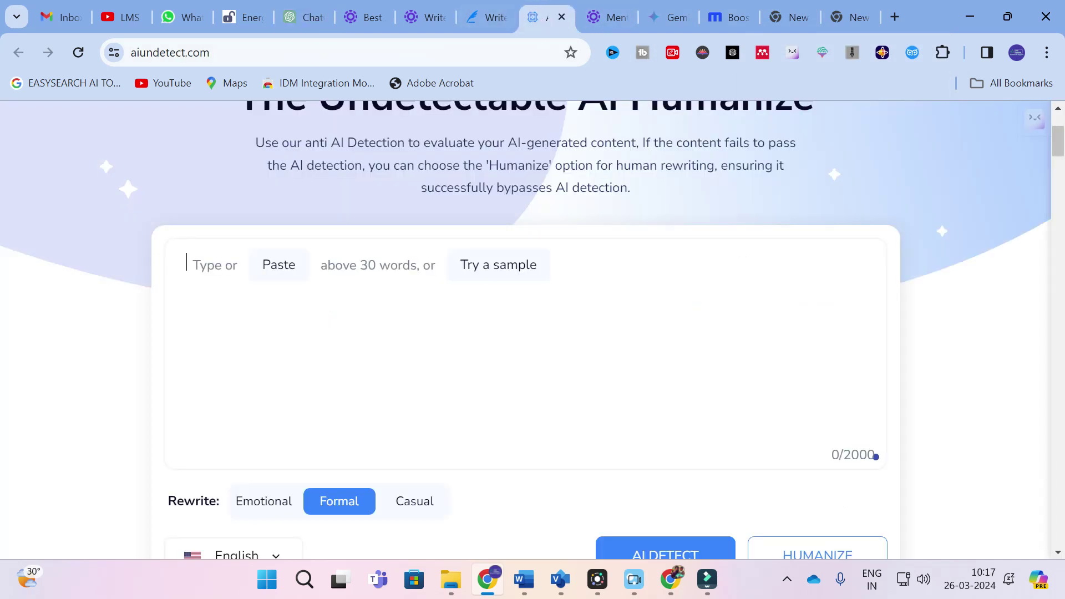
key(ctrl+v)
scroll(878, 433, down, 4)
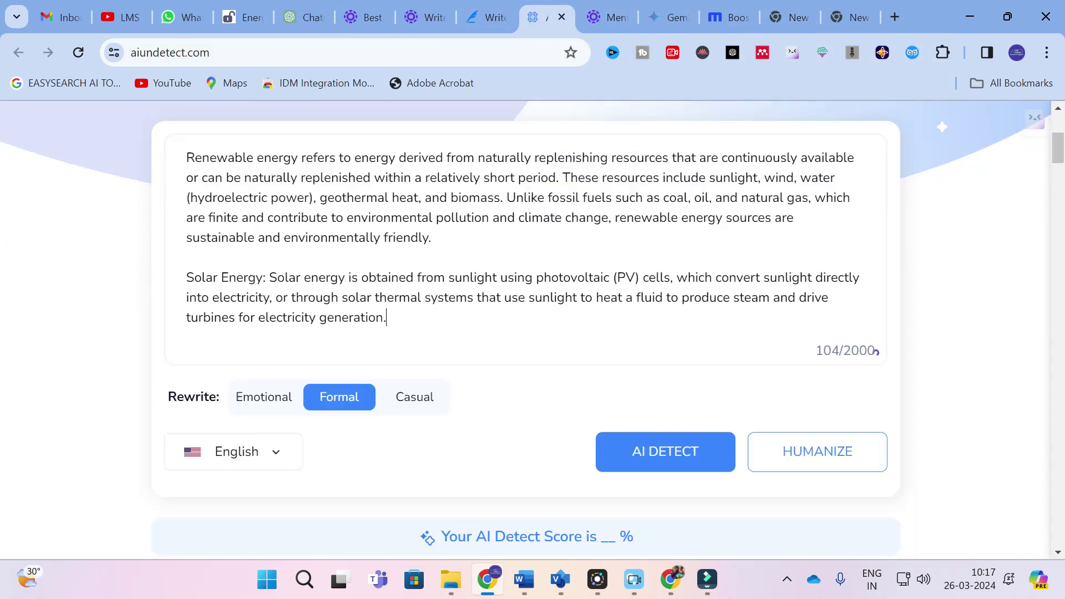
click(684, 326)
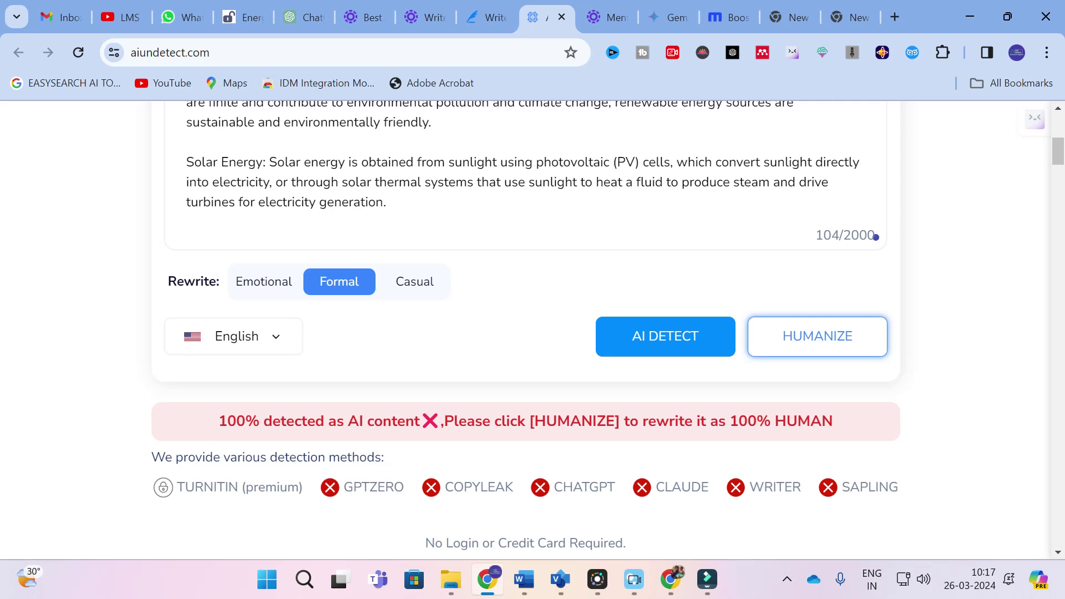
scroll(656, 423, down, 1)
scroll(858, 360, up, 1)
- Humanize the pasted text with the Formal rewrite style and review the rewritten result in the AI Optimizer
click(824, 340)
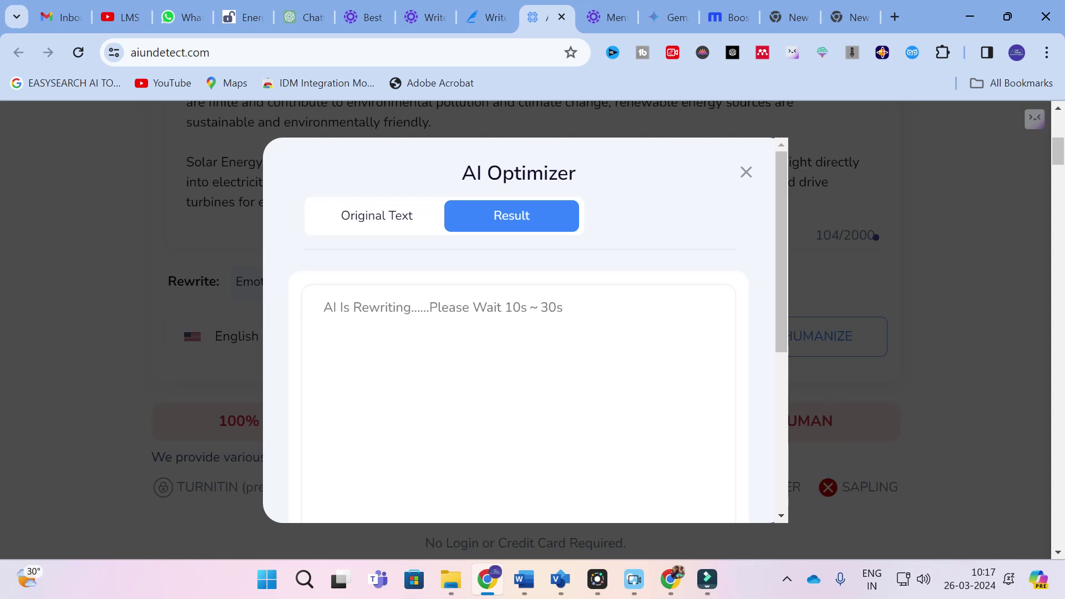
scroll(611, 308, down, 4)
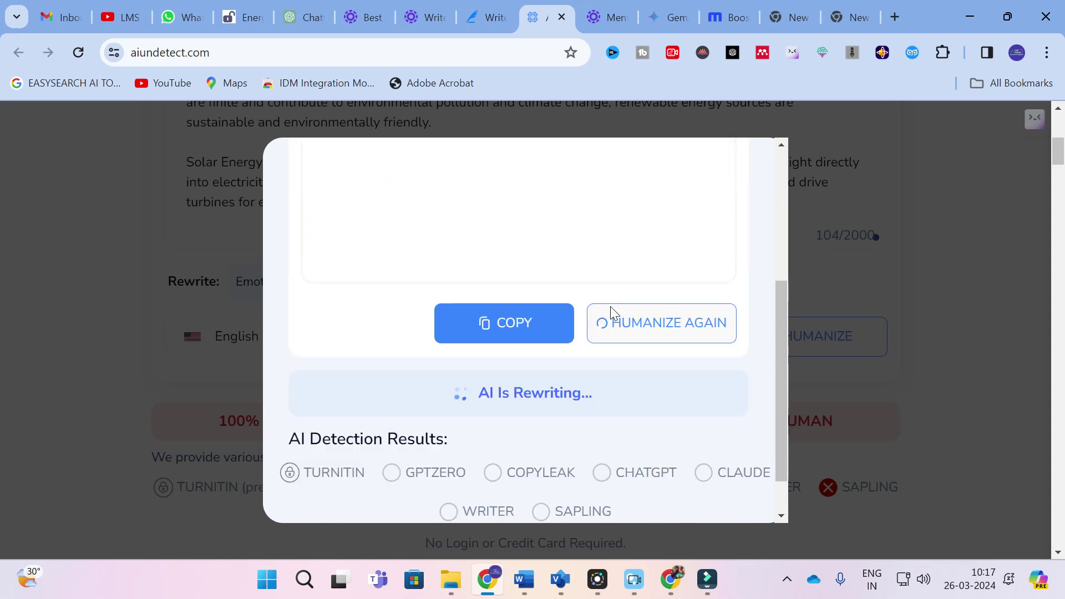
scroll(610, 308, up, 3)
scroll(613, 312, down, 3)
scroll(613, 311, up, 3)
scroll(519, 330, up, 1)
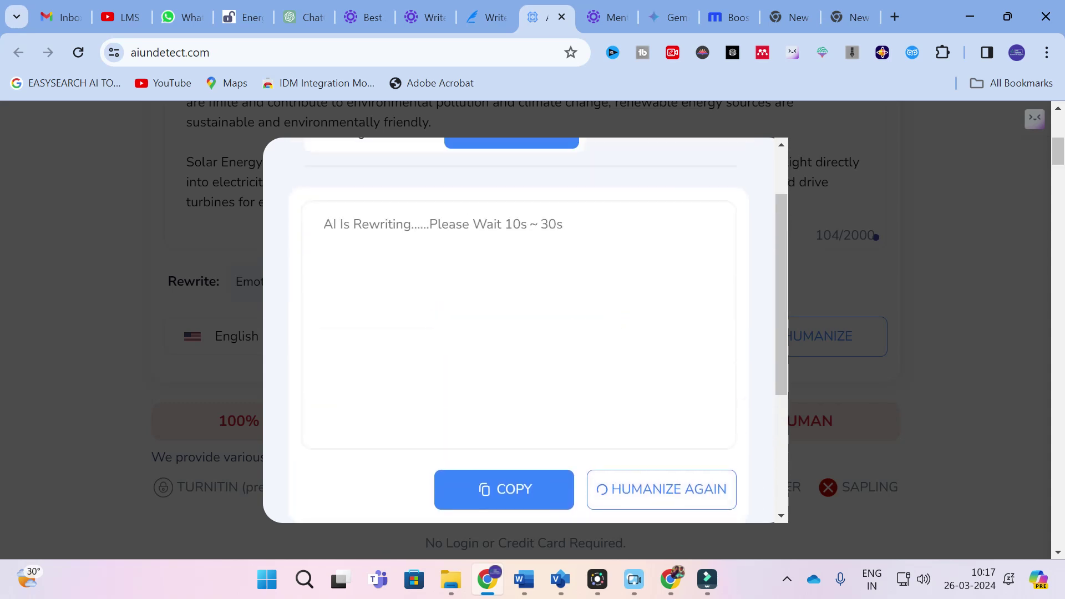
scroll(622, 344, down, 3)
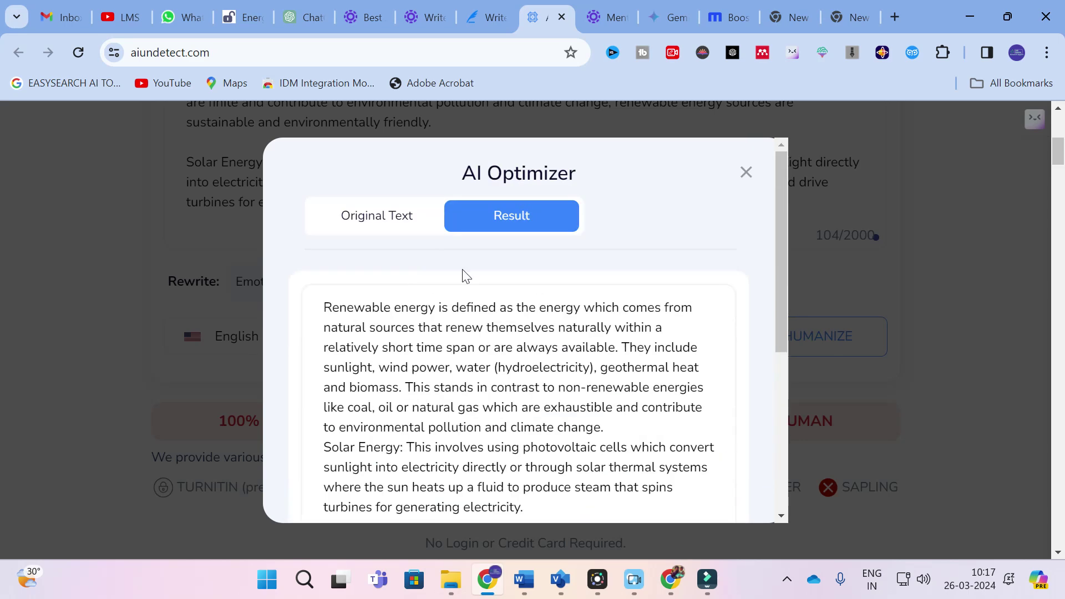
scroll(465, 275, down, 2)
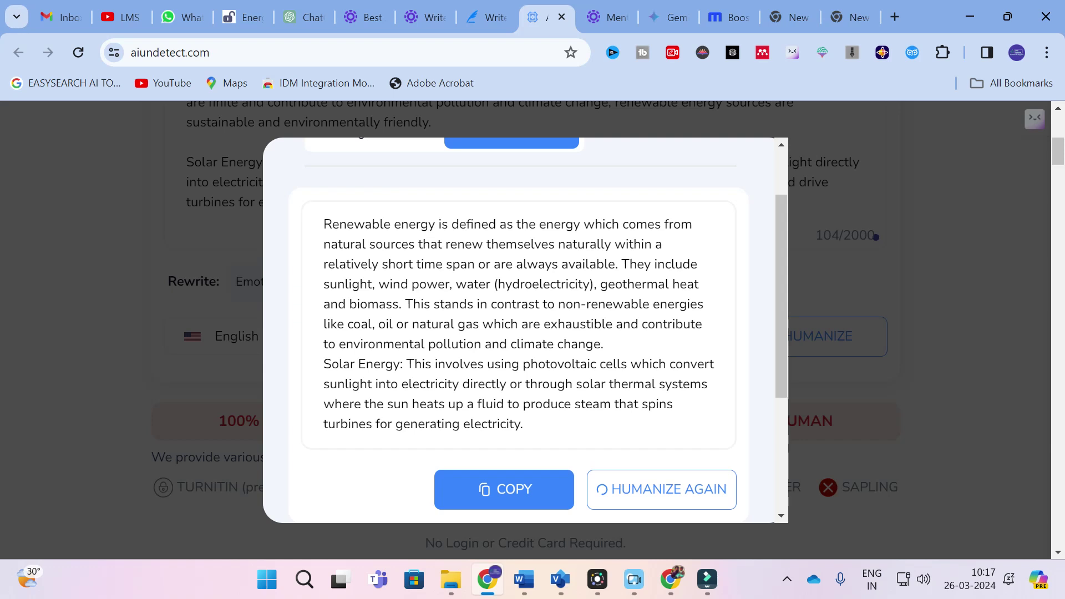
- Examine the overall AI content score and the individual detector results for the humanized renewable energy text
scroll(602, 381, down, 2)
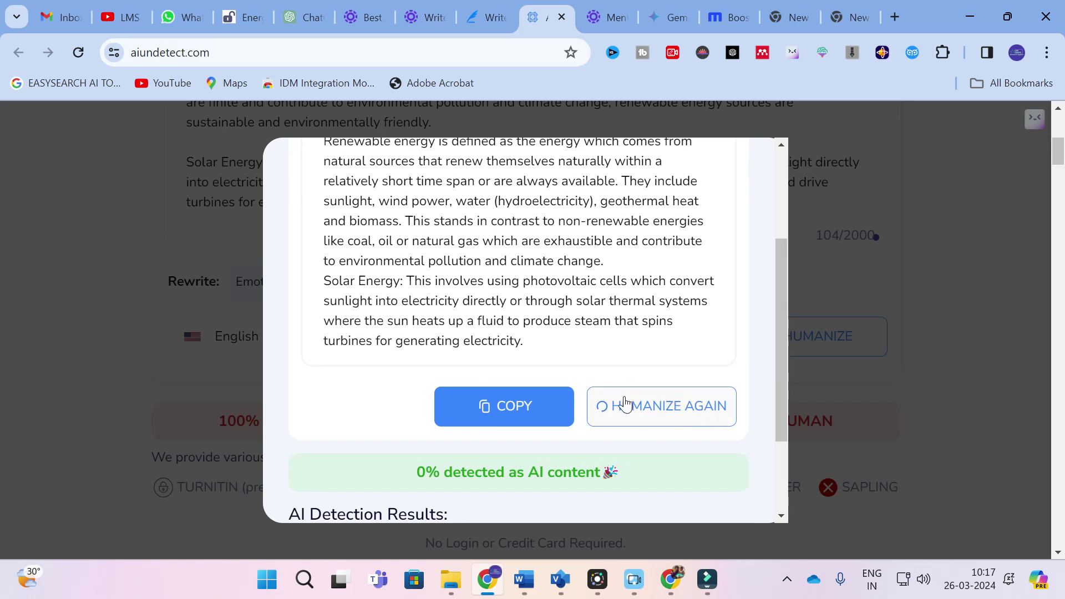
scroll(622, 402, down, 2)
scroll(628, 403, down, 1)
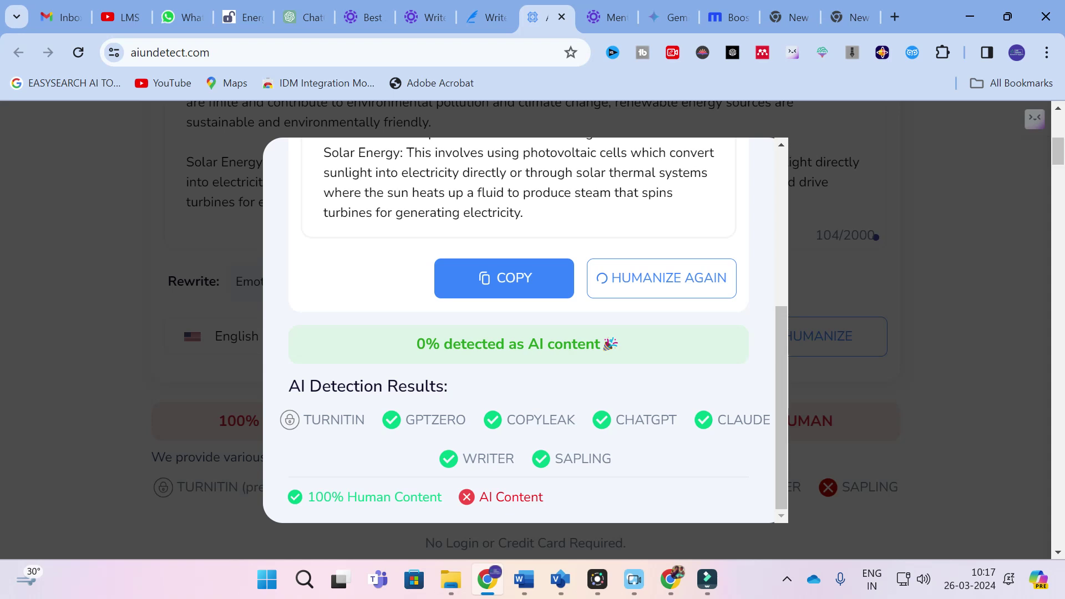
click(84, 338)
scroll(888, 228, up, 6)
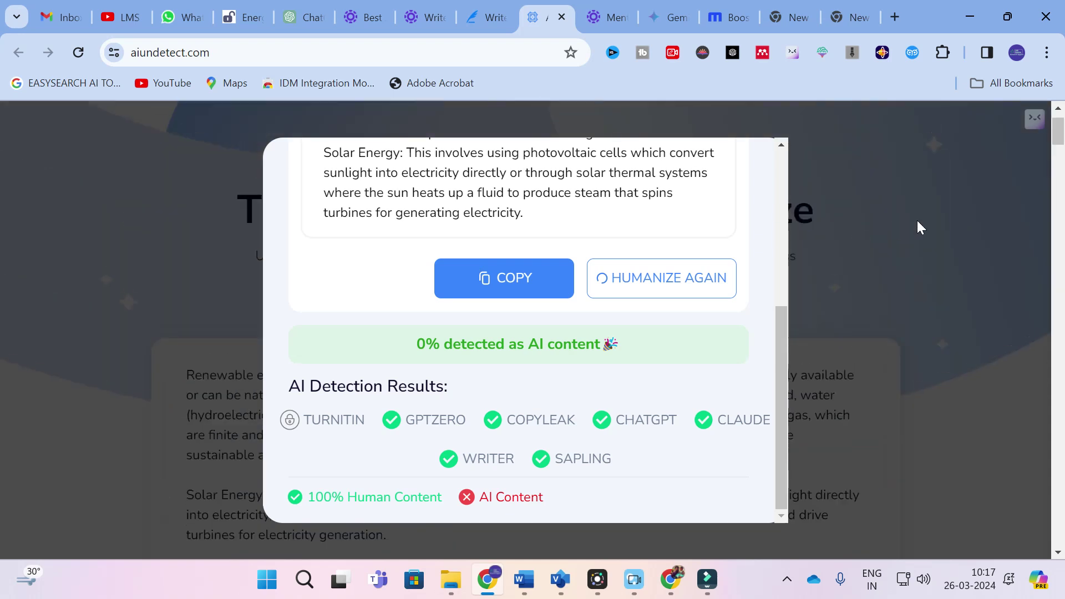
- Switch back to Write Conch, look over the AI ReWriter settings and view the introduction on the Home page
click(477, 8)
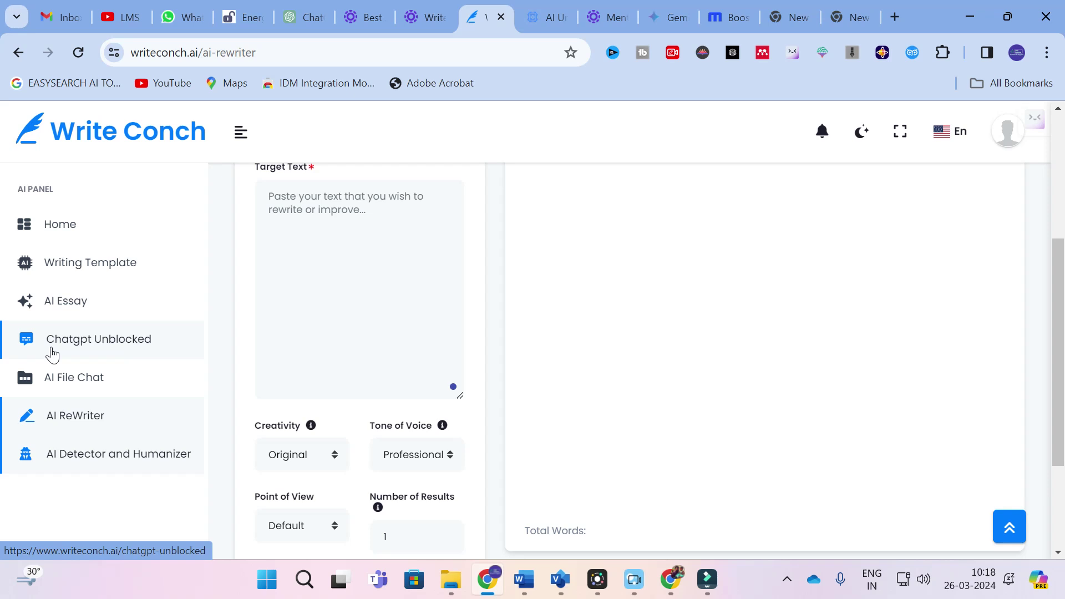
scroll(53, 356, down, 3)
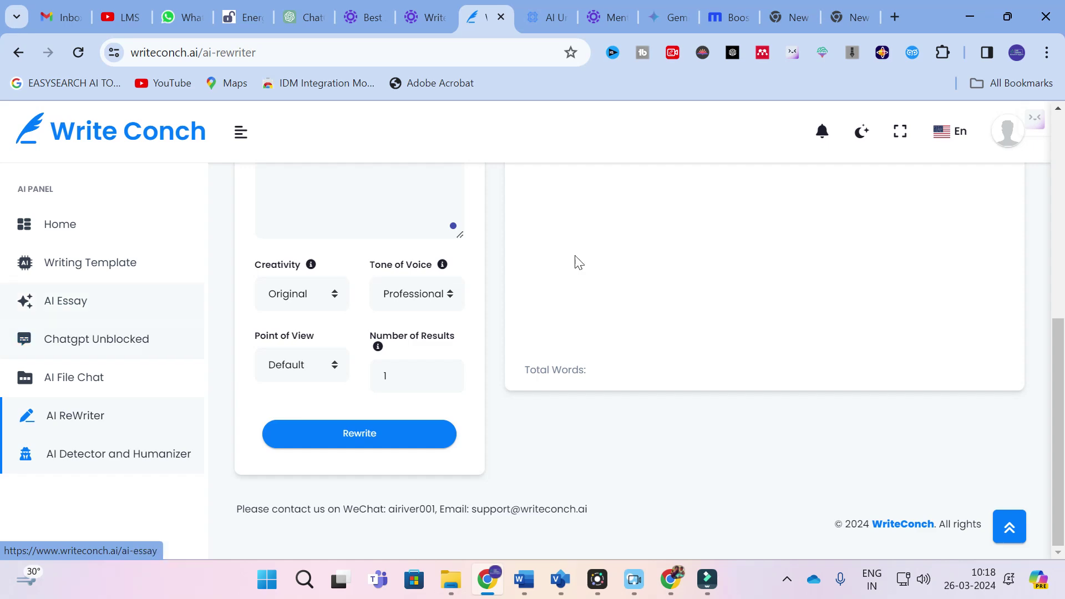
click(866, 132)
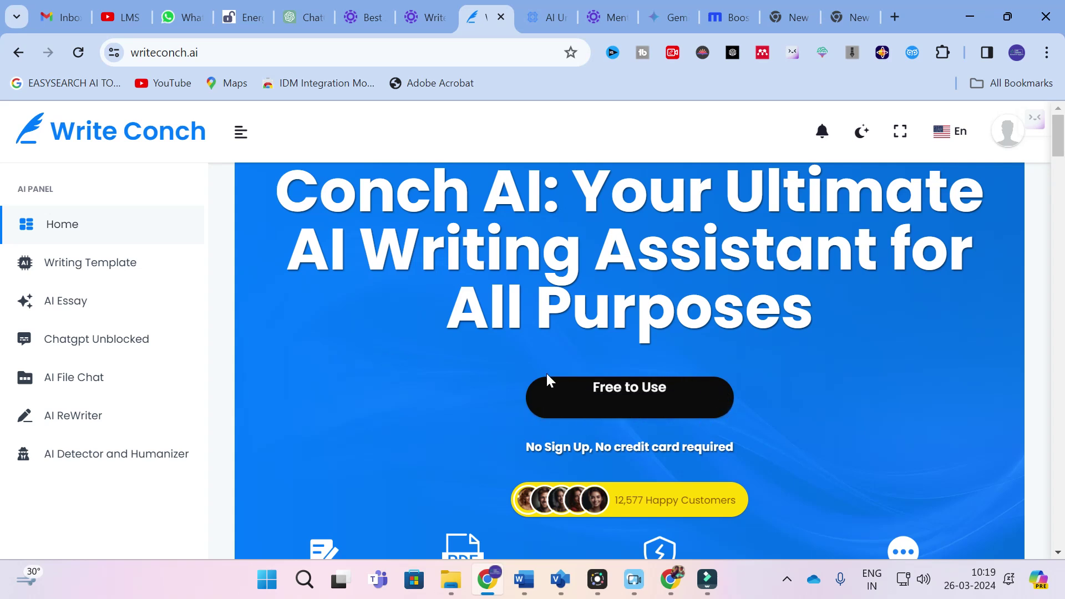
scroll(488, 393, down, 1)
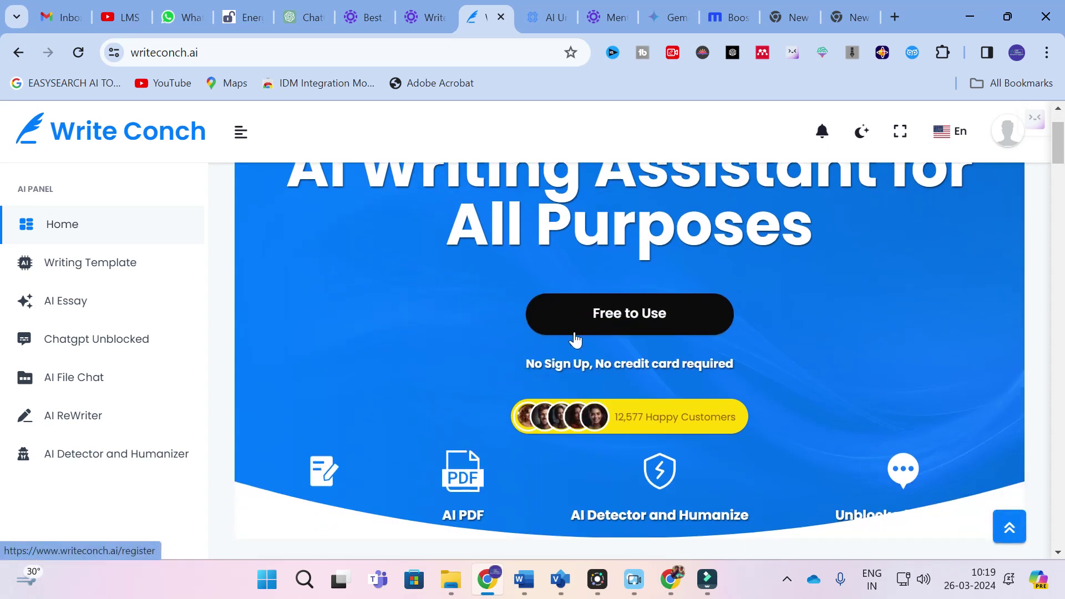
scroll(575, 340, up, 1)
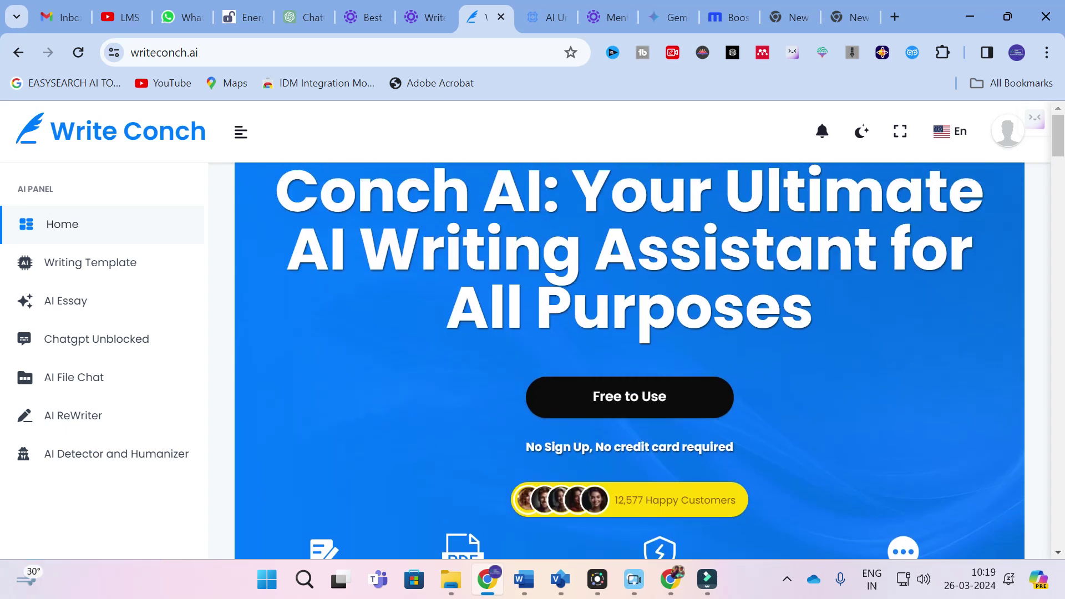